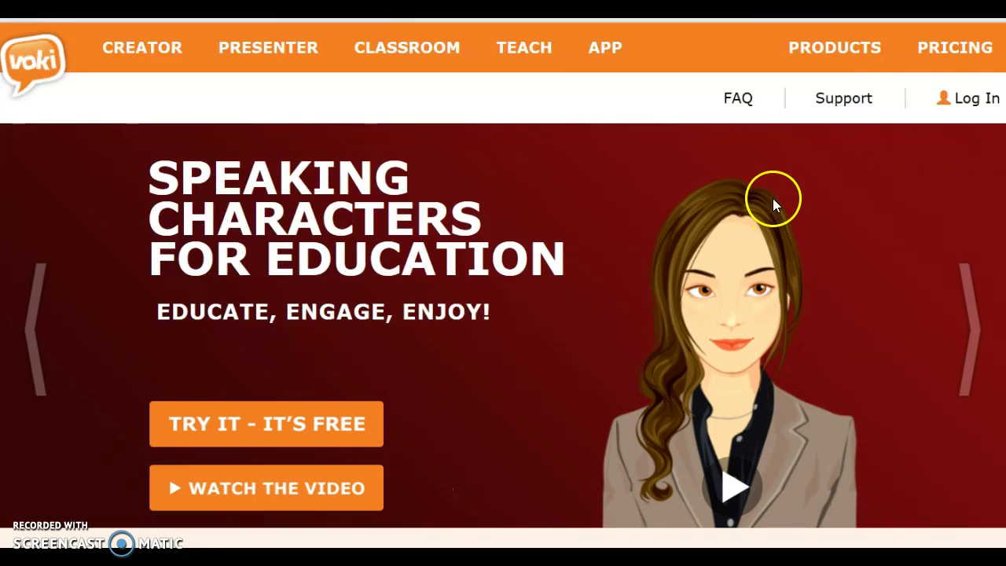
Open the Login dialog from Log In at the top right of the Voki home page.
{"action": "left_click", "coordinate": [957, 94]}
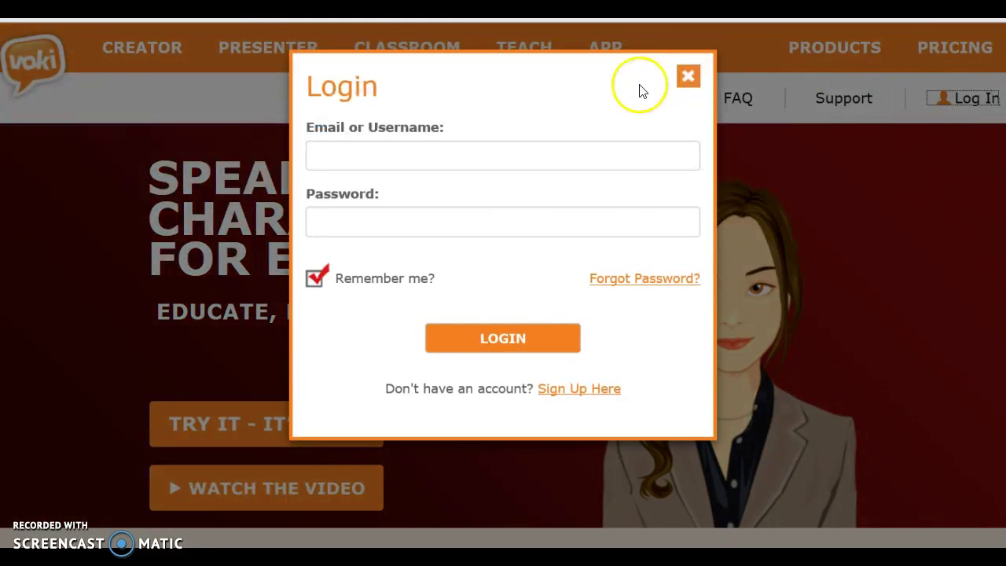
Enter the account username and the account password in the Login form.
{"action": "left_click", "coordinate": [526, 148]}
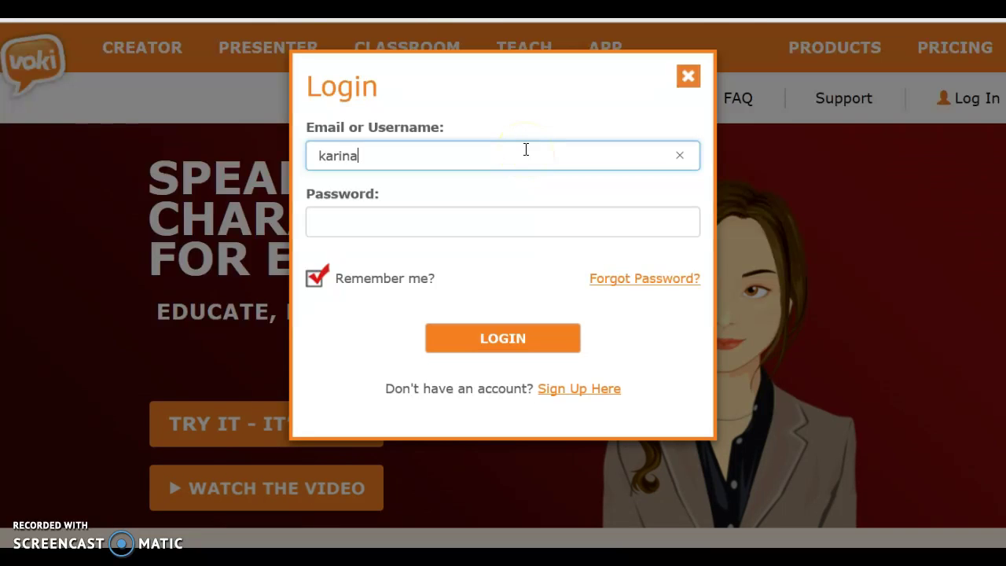
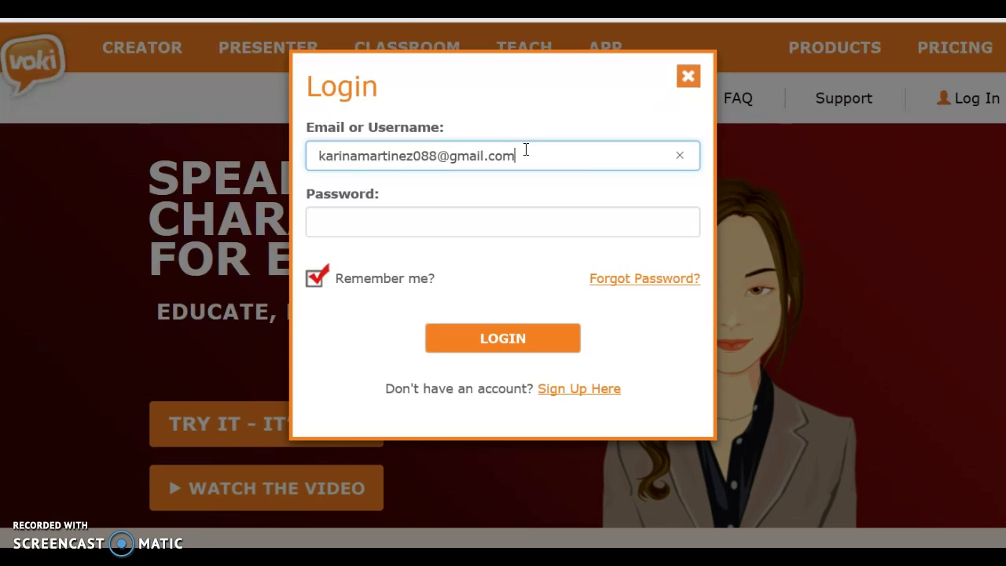
{"action": "key", "text": "Tab"}
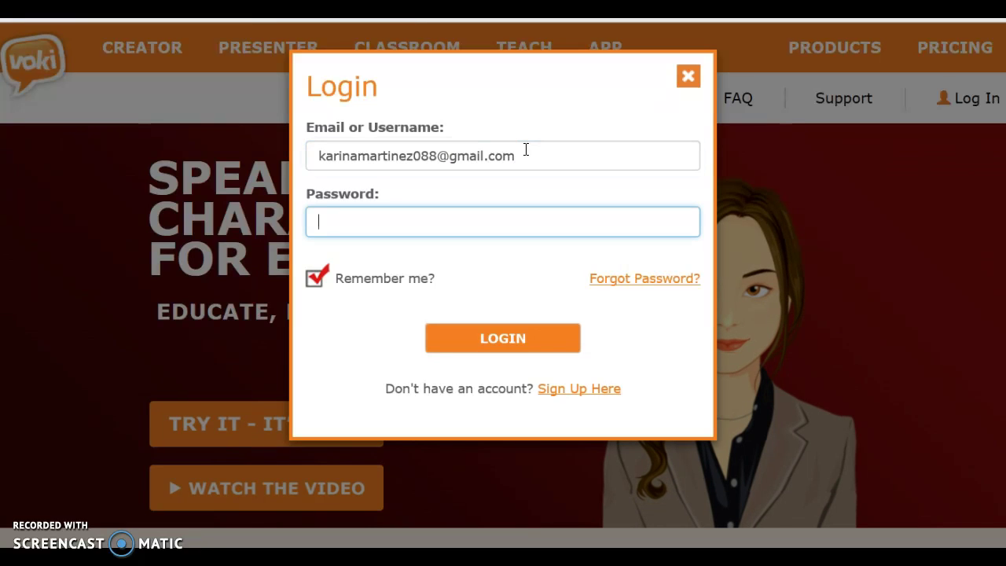
{"action": "type", "text": "•••••"}
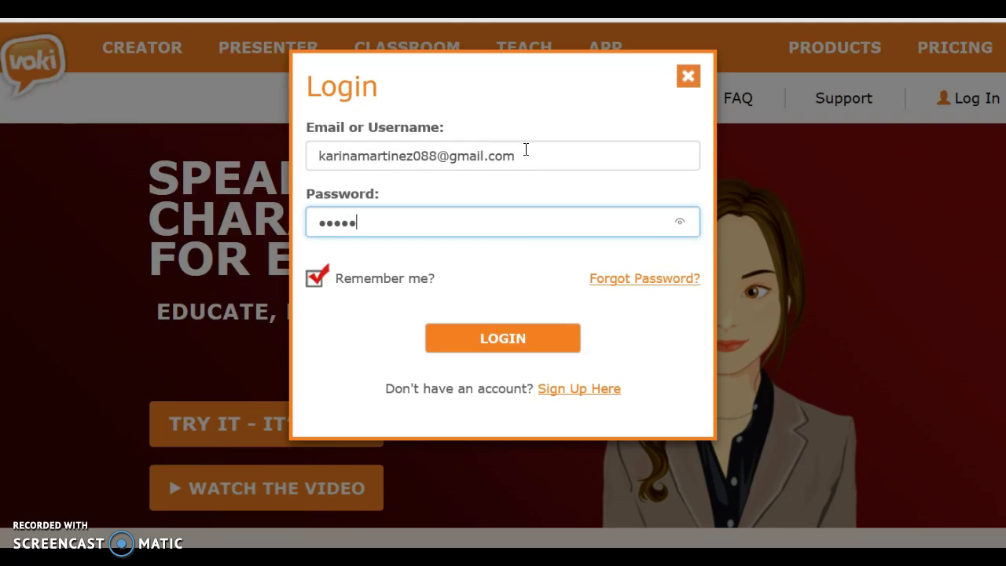
{"action": "type", "text": "••"}
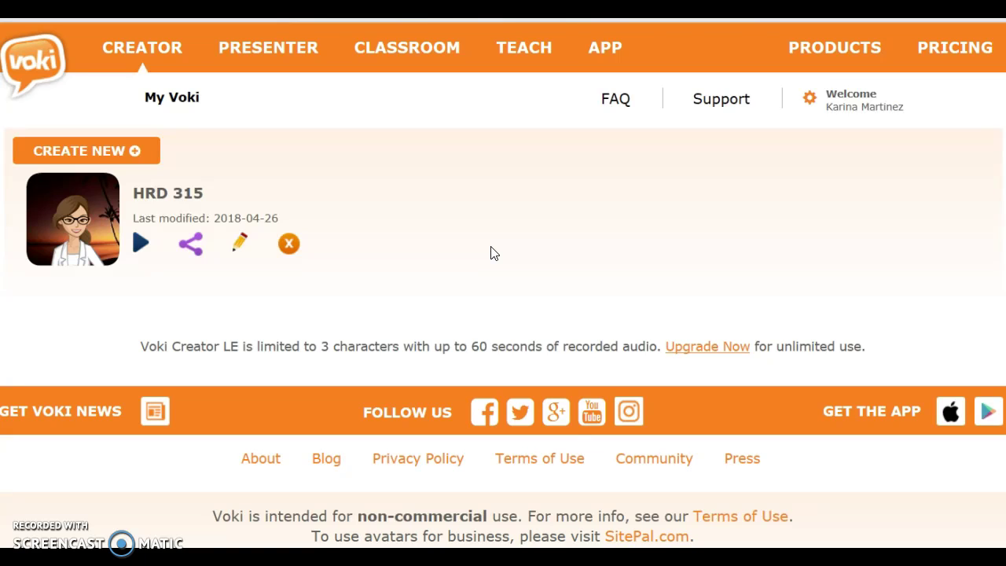
Create a new Untitled character from the My Voki page with CREATE NEW.
{"action": "left_click", "coordinate": [339, 157]}
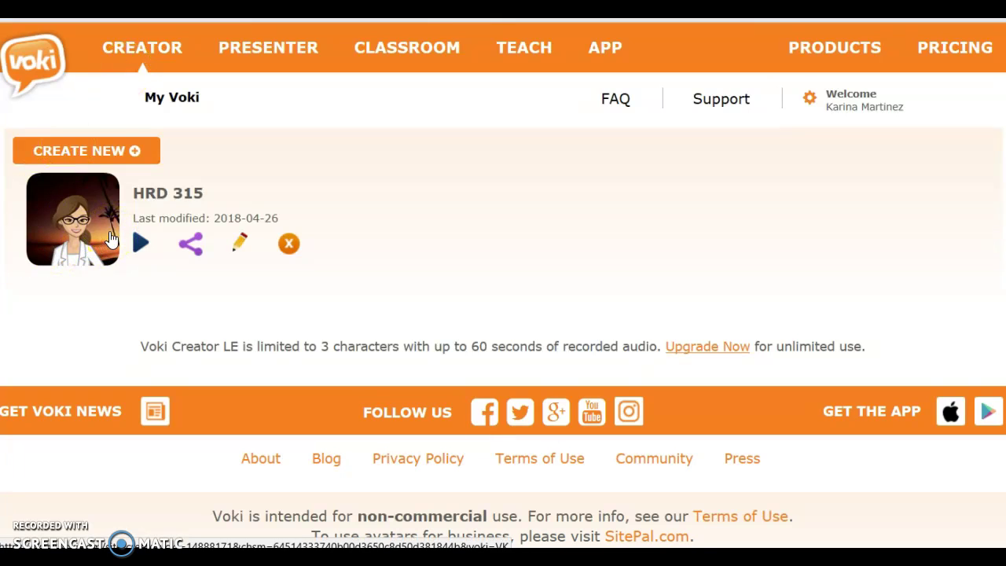
{"action": "left_click", "coordinate": [150, 157]}
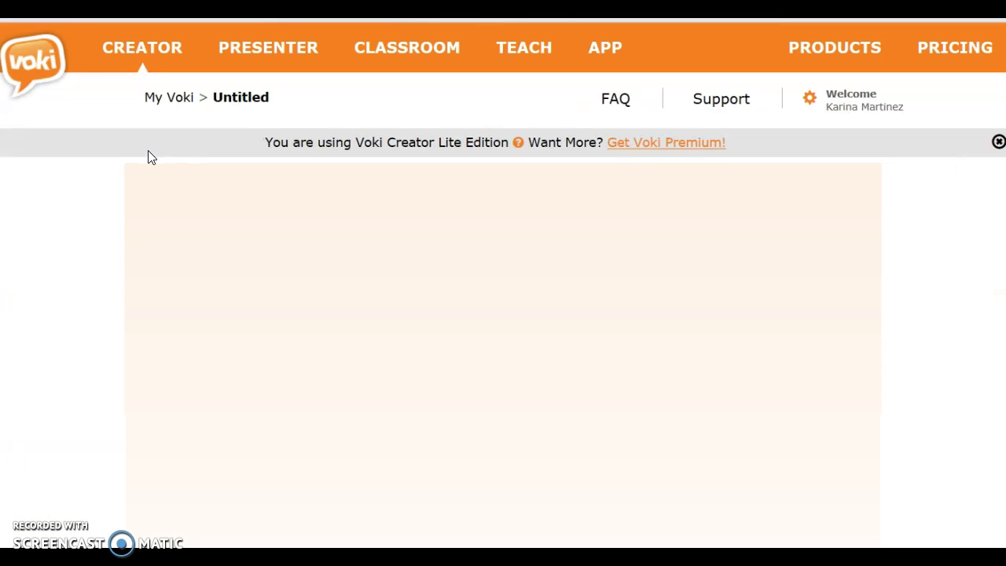
Roll random characters twice until a teal-haired panda with round glasses loads, then raise the preview volume.
{"action": "scroll", "coordinate": [868, 209], "scroll_direction": "down", "scroll_amount": 2}
{"action": "scroll", "coordinate": [502, 283], "scroll_direction": "down", "scroll_amount": 1}
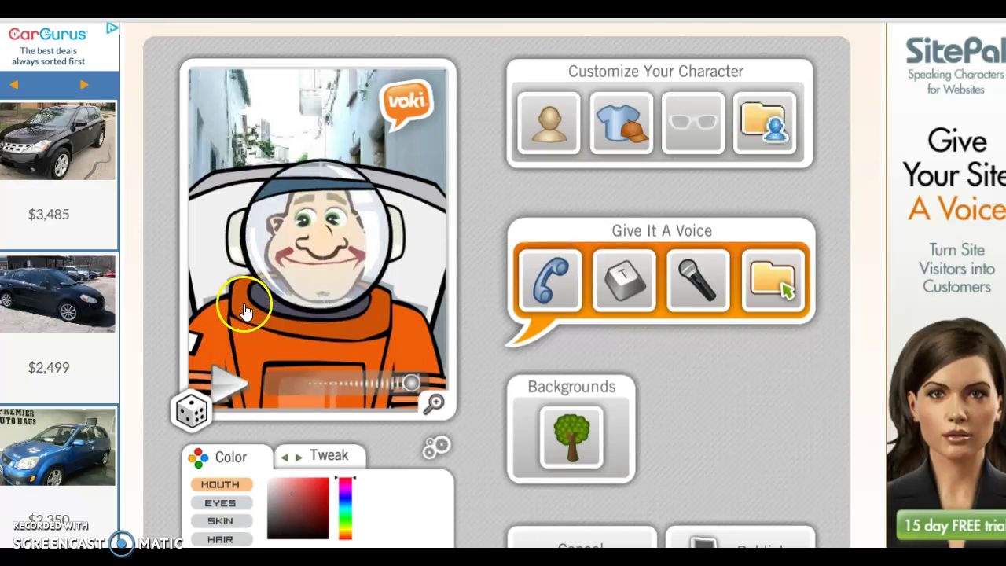
{"action": "left_click", "coordinate": [196, 403]}
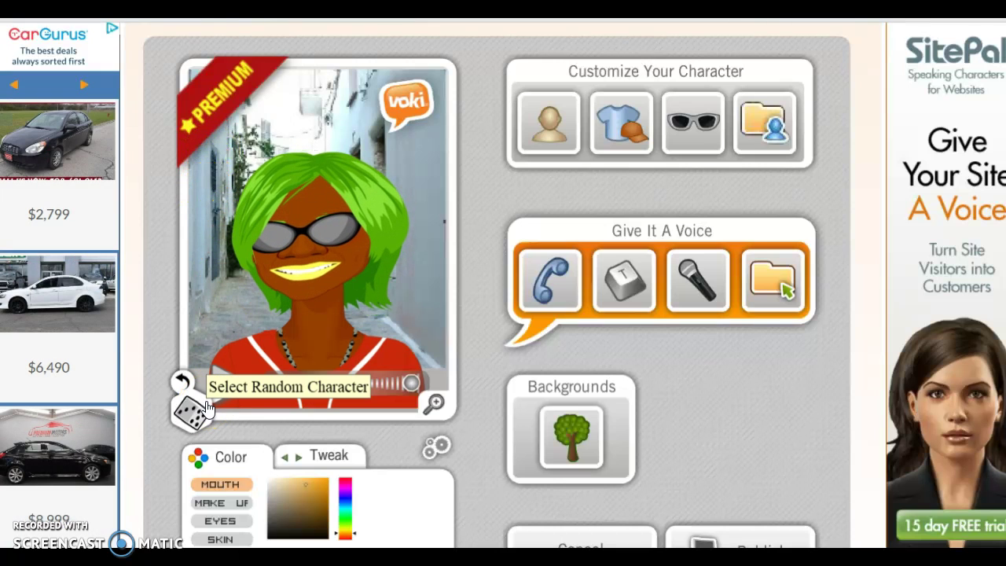
{"action": "left_click", "coordinate": [191, 410]}
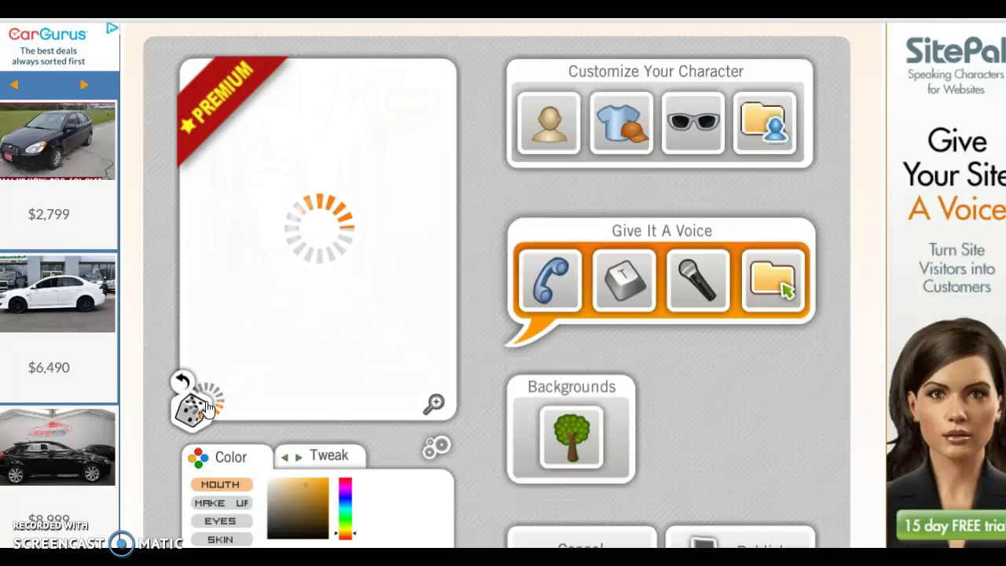
{"action": "left_click_drag", "start_coordinate": [235, 382], "coordinate": [405, 359]}
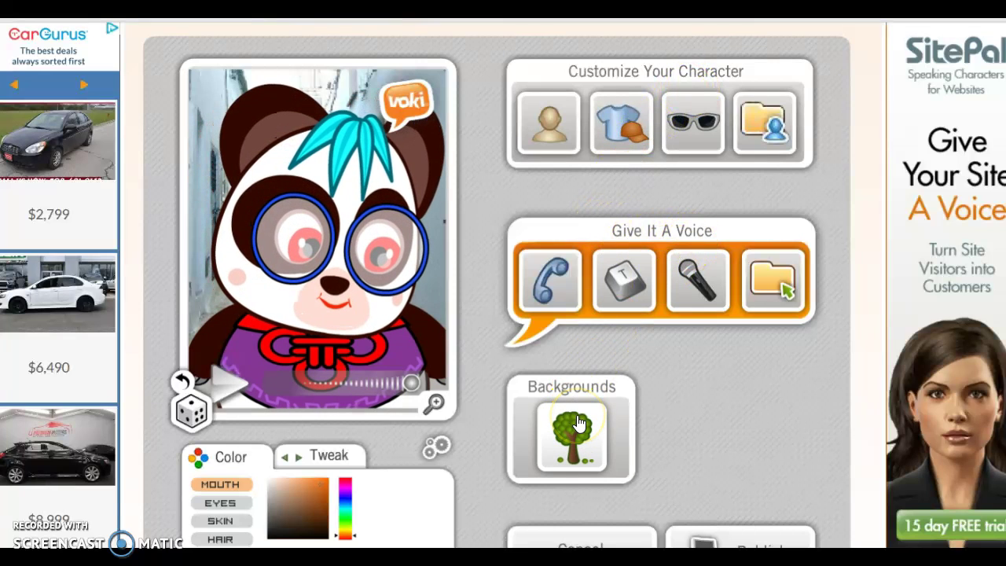
Browse the Edgy and Randoms head styles and apply the purple-haired punk head.
{"action": "left_click", "coordinate": [545, 102]}
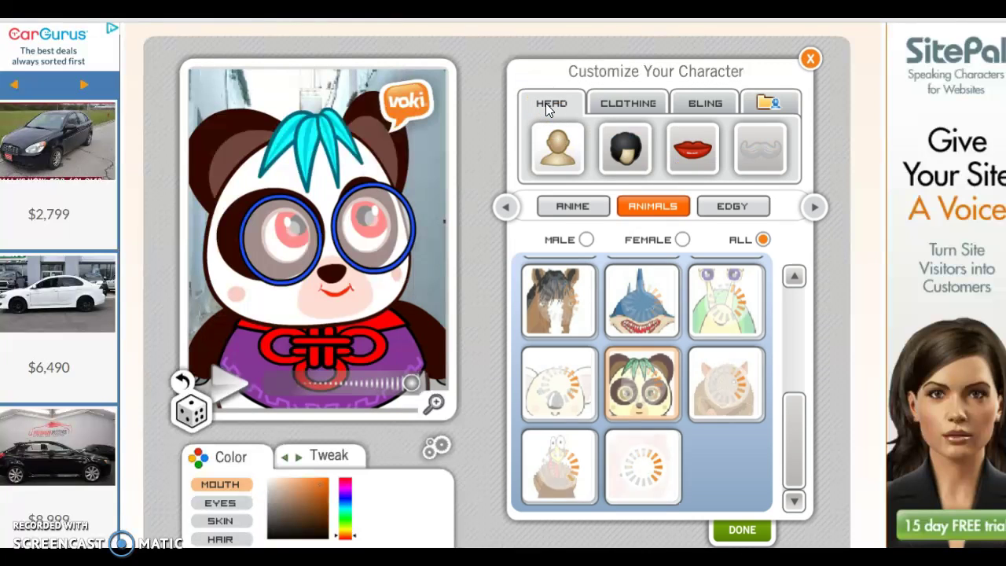
{"action": "left_click", "coordinate": [608, 228]}
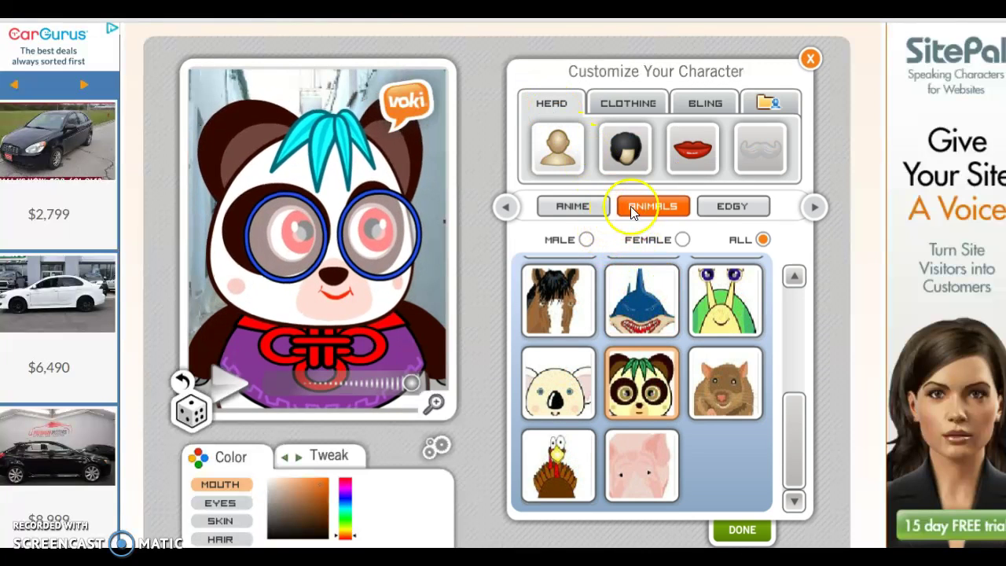
{"action": "left_click", "coordinate": [732, 209]}
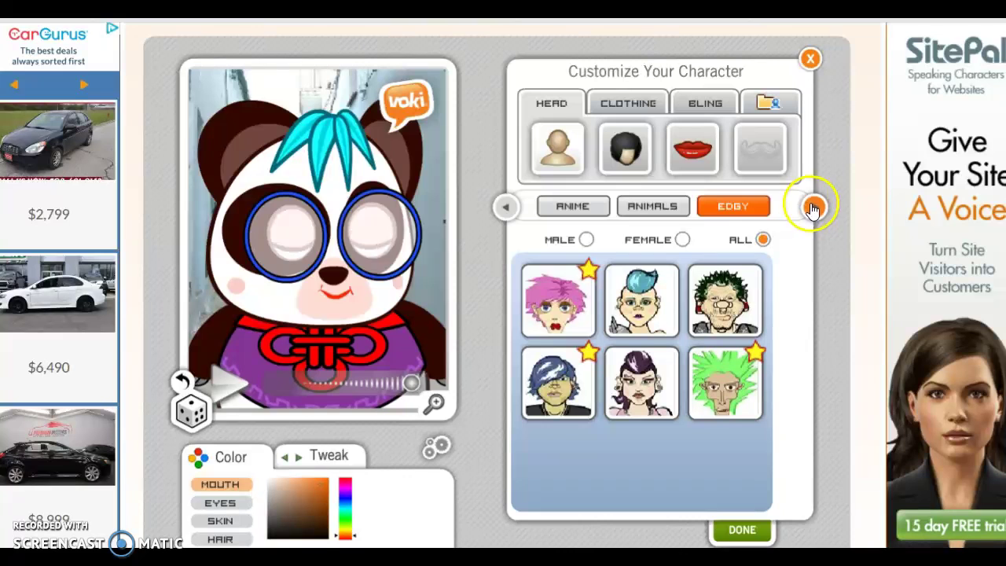
{"action": "left_click", "coordinate": [558, 385]}
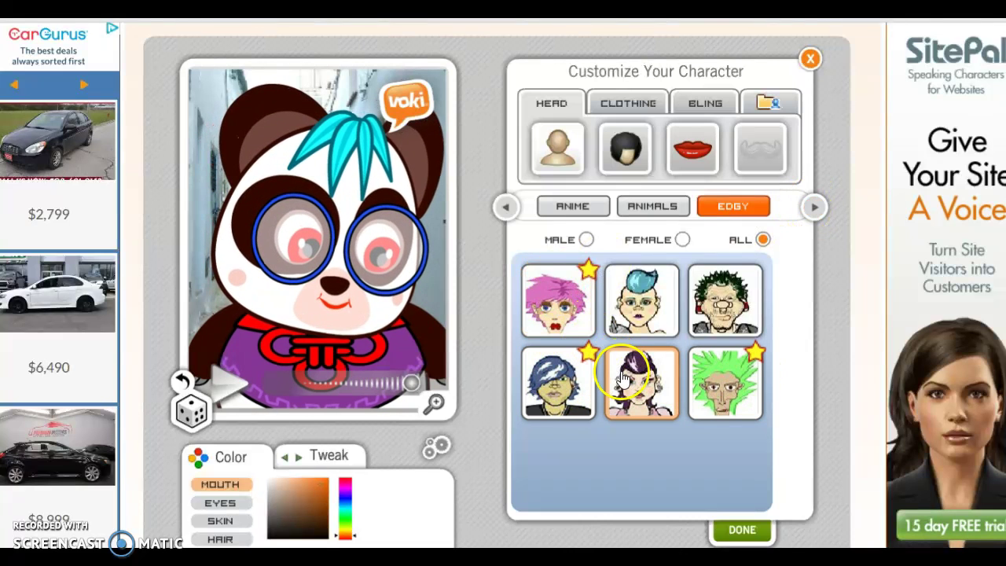
{"action": "left_click", "coordinate": [815, 211]}
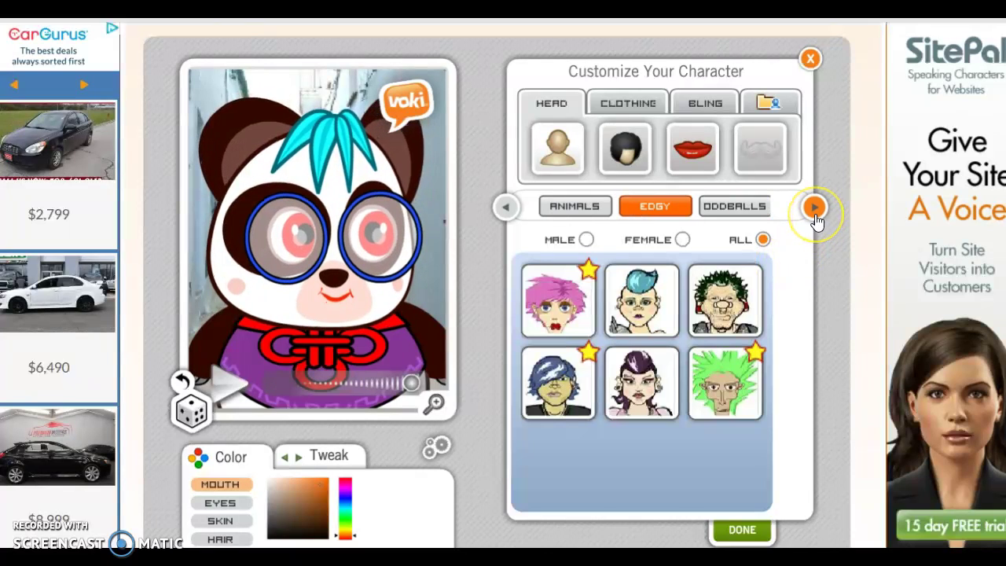
{"action": "left_click", "coordinate": [809, 219]}
{"action": "left_click", "coordinate": [762, 208]}
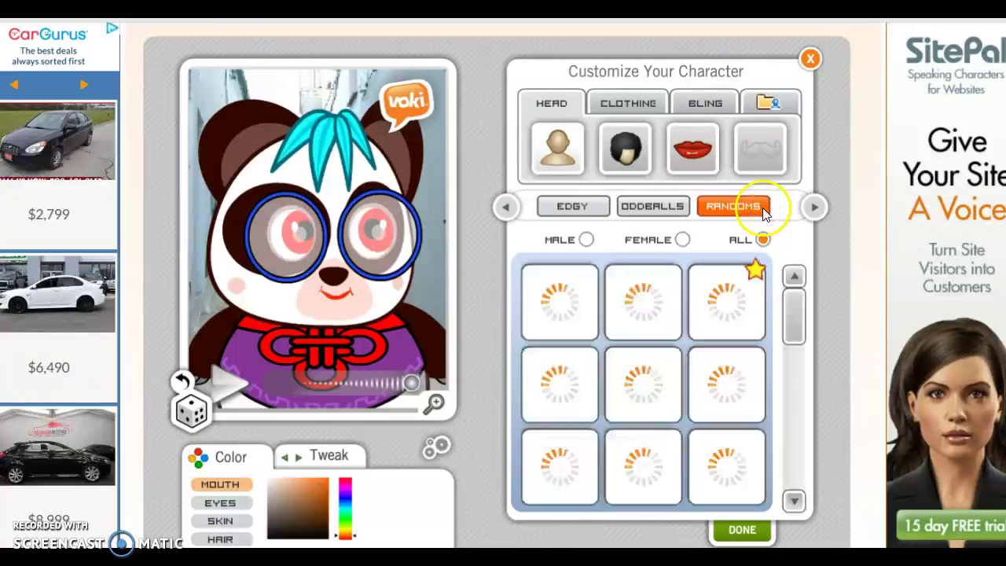
{"action": "left_click", "coordinate": [589, 212]}
{"action": "left_click", "coordinate": [638, 314]}
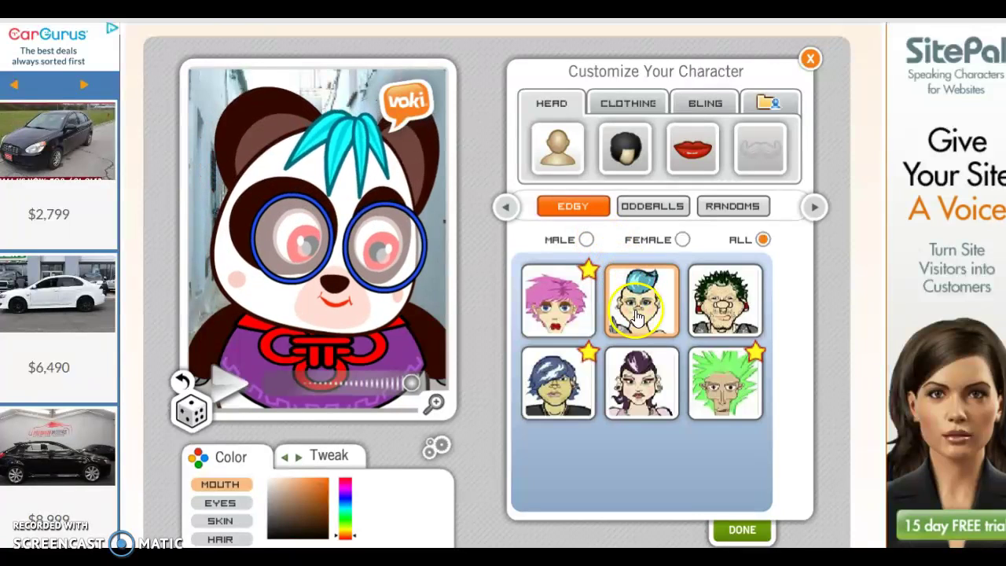
{"action": "left_click", "coordinate": [648, 360]}
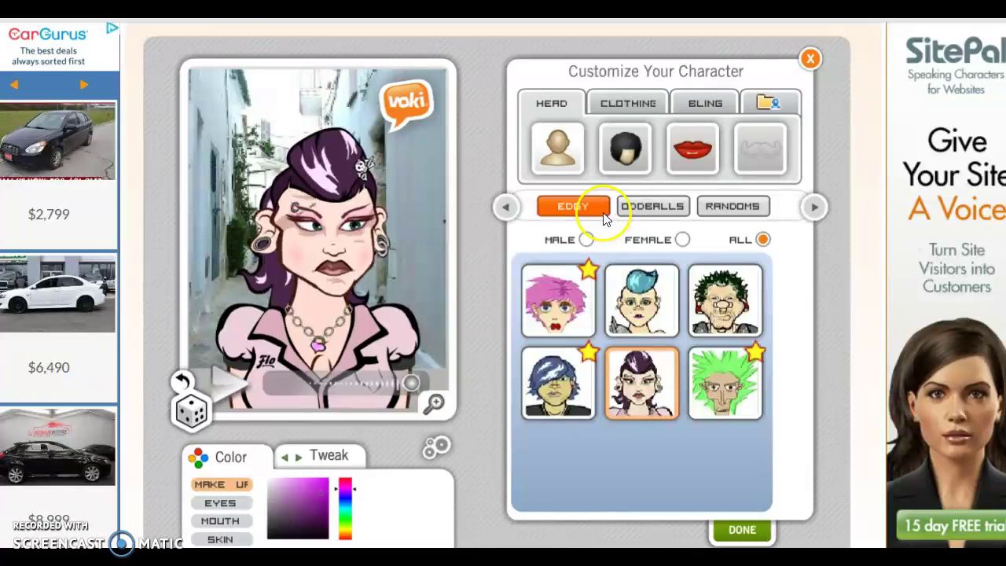
Change the hairstyle, give her the dark red lips, and move to Clothing.
{"action": "left_click", "coordinate": [702, 236]}
{"action": "left_click", "coordinate": [636, 165]}
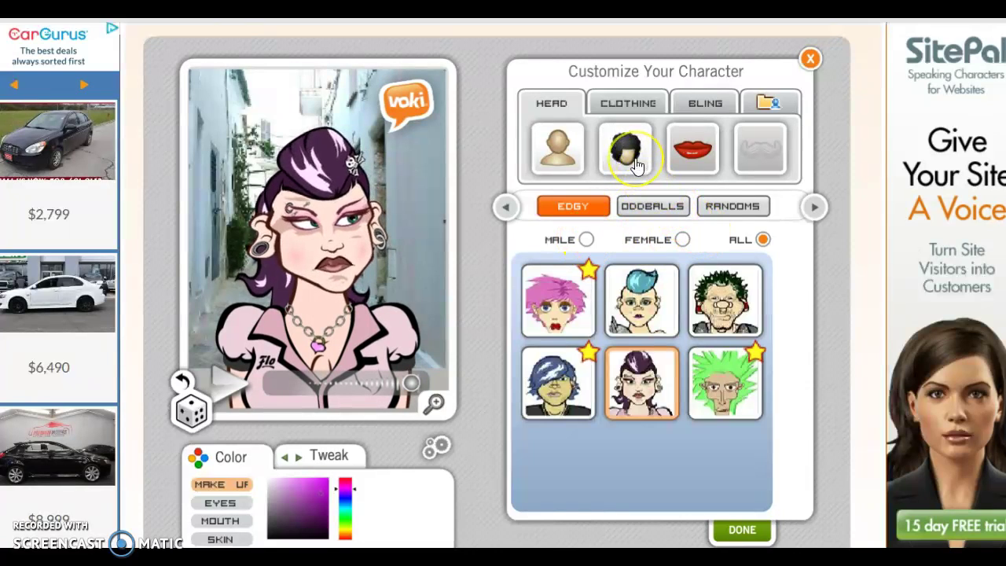
{"action": "left_click", "coordinate": [652, 308]}
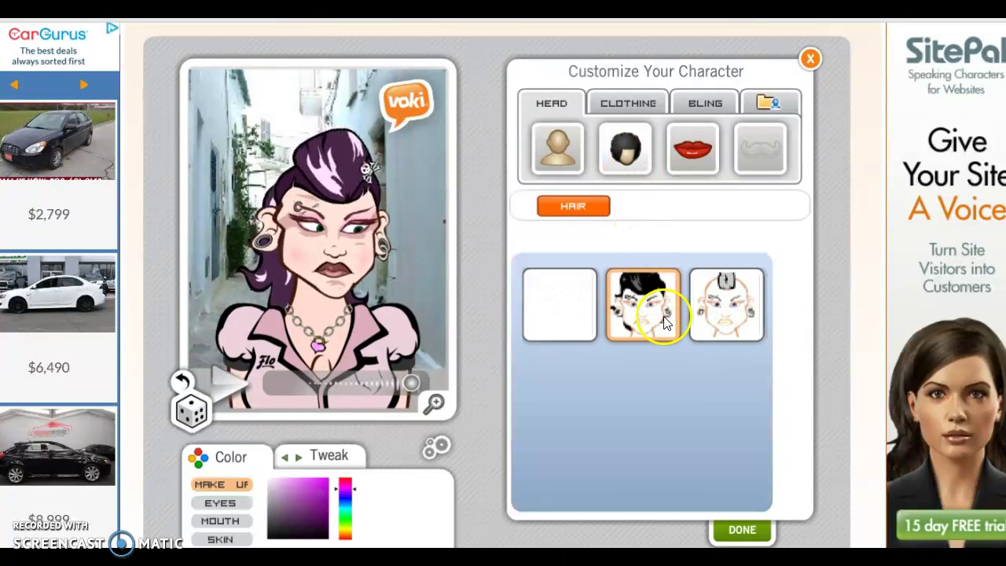
{"action": "left_click", "coordinate": [691, 149]}
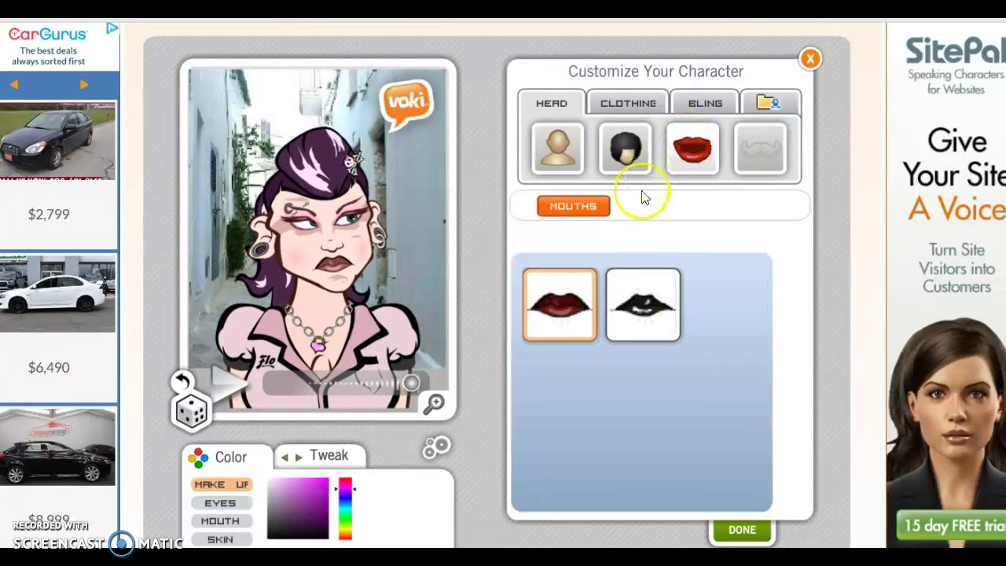
{"action": "left_click", "coordinate": [555, 304]}
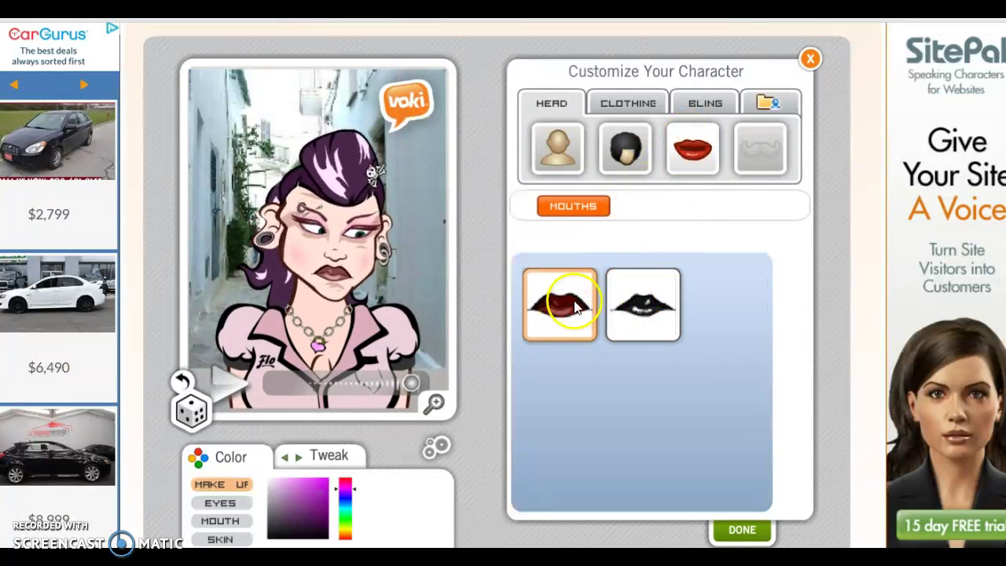
{"action": "left_click", "coordinate": [620, 108]}
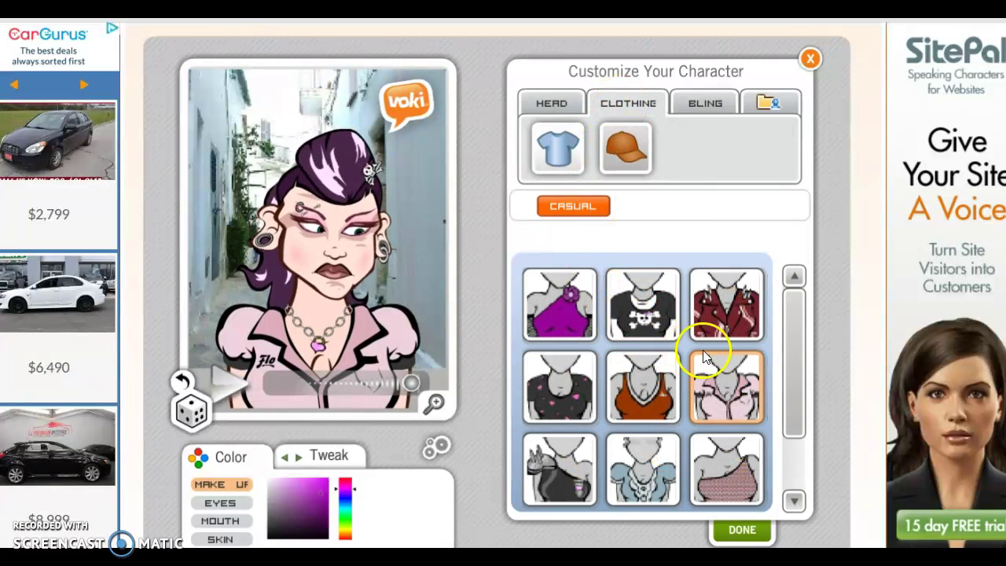
Look through the Clothing and Bling options, then close the Customize panel with Done.
{"action": "left_click_drag", "start_coordinate": [795, 355], "coordinate": [781, 381]}
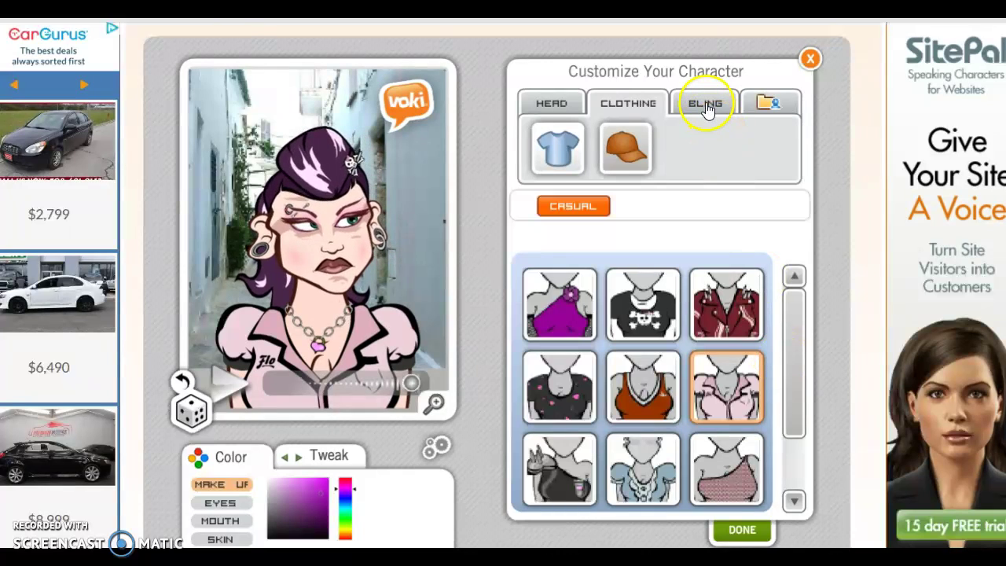
{"action": "left_click", "coordinate": [704, 105]}
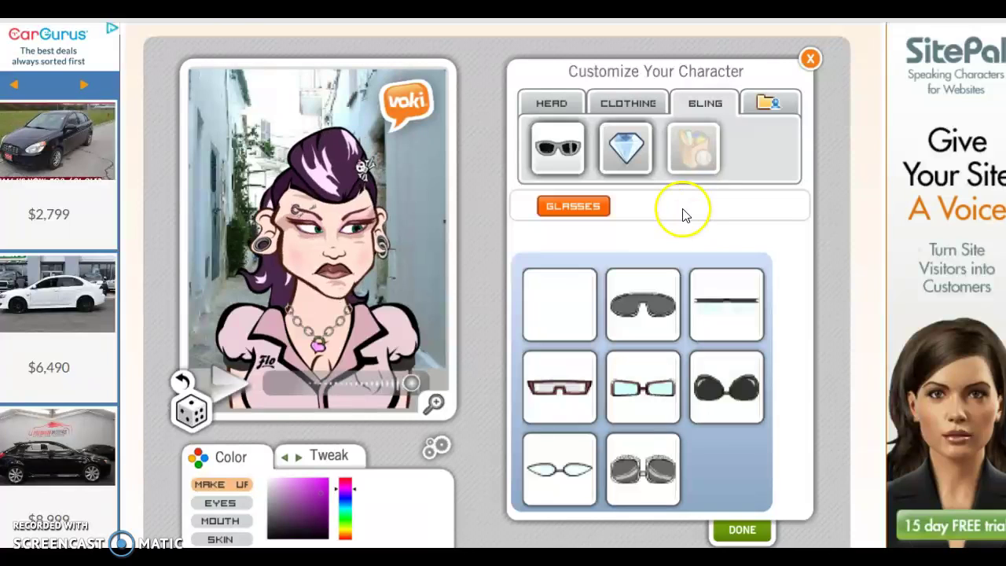
{"action": "left_click", "coordinate": [741, 531]}
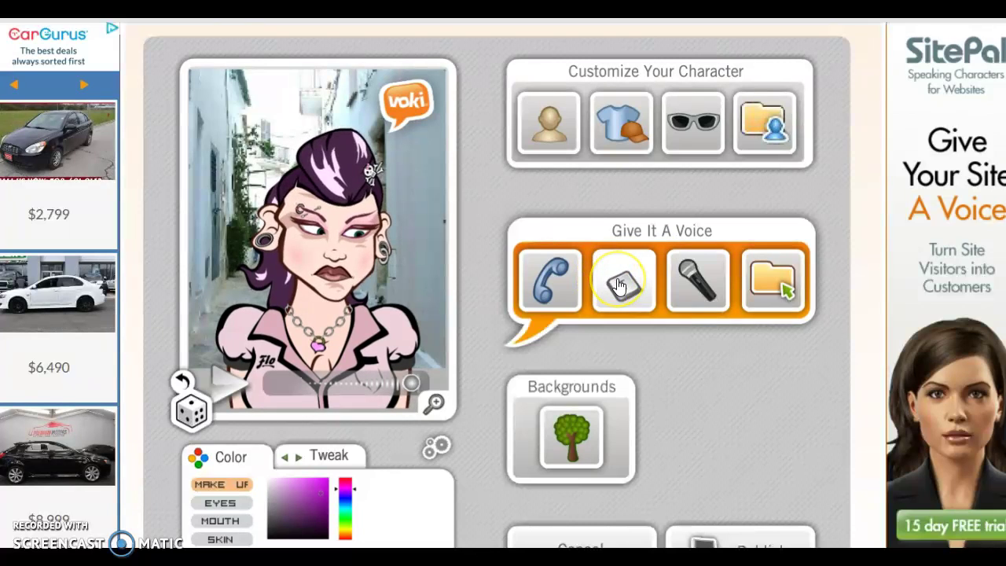
Switch the voice to Text To Speech and type the message 'Hi HRD 315 classmates.'.
{"action": "left_click", "coordinate": [699, 287]}
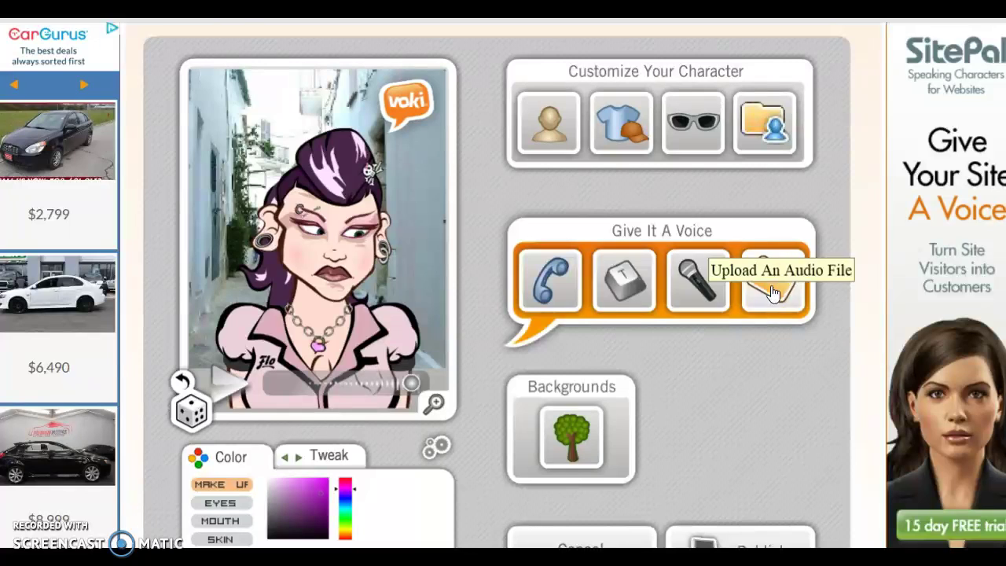
{"action": "left_click", "coordinate": [625, 288]}
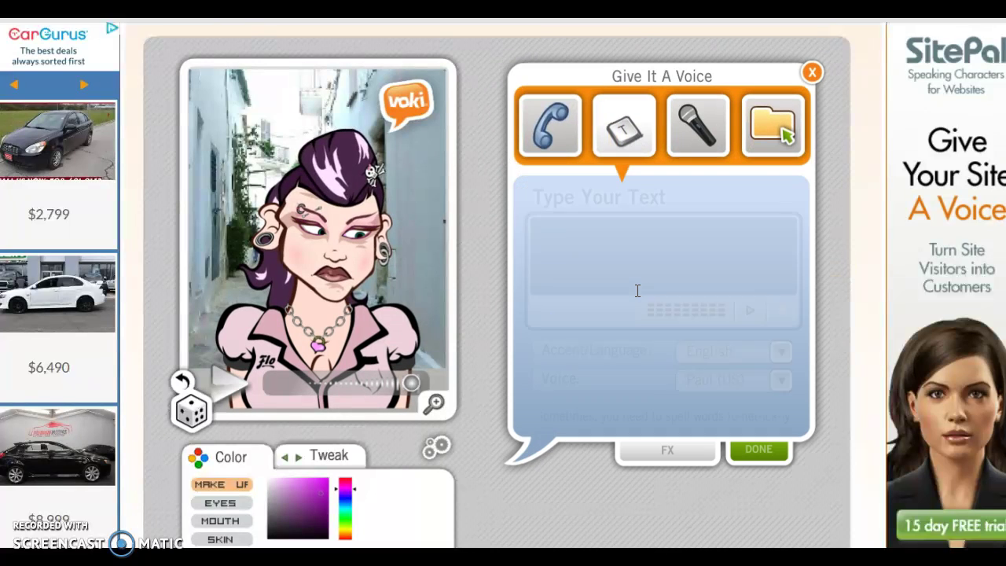
{"action": "left_click", "coordinate": [612, 239]}
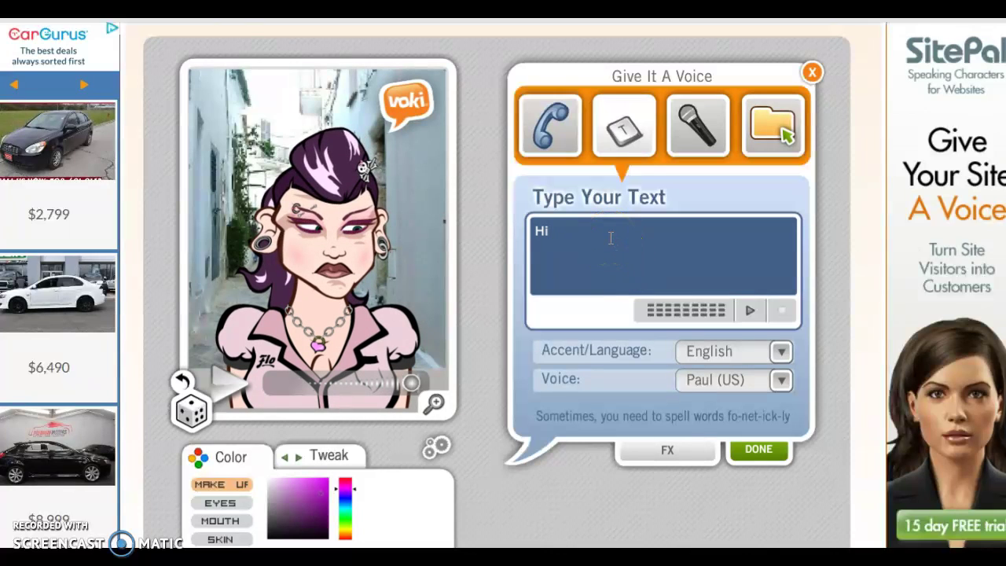
{"action": "type", "text": "Hi HRD"}
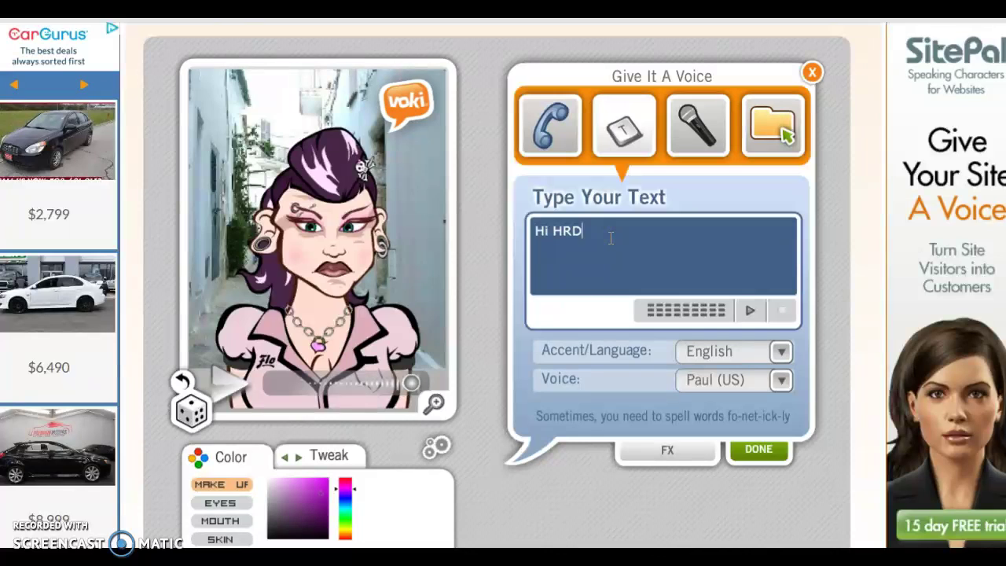
{"action": "type", "text": " 315"}
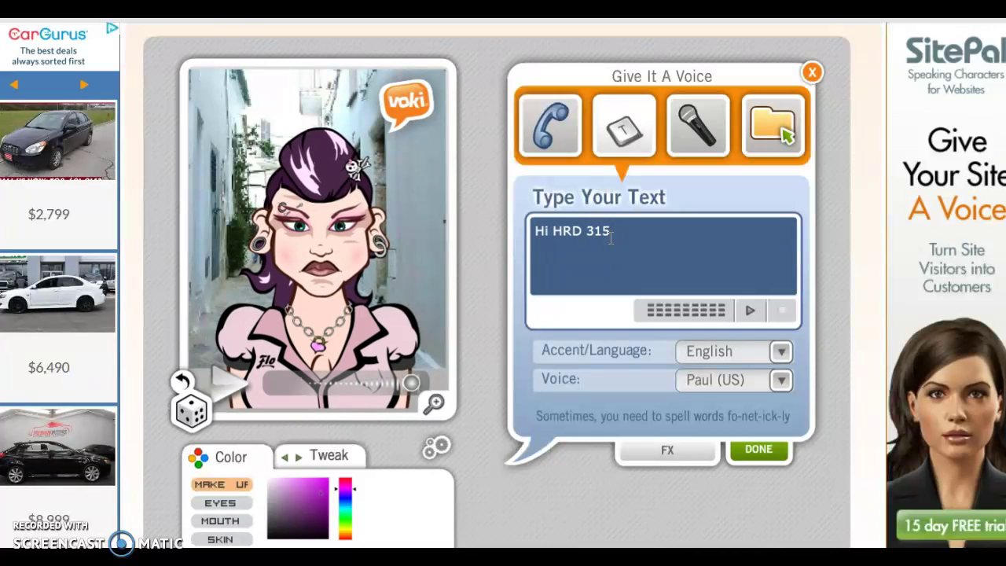
{"action": "type", "text": " class"}
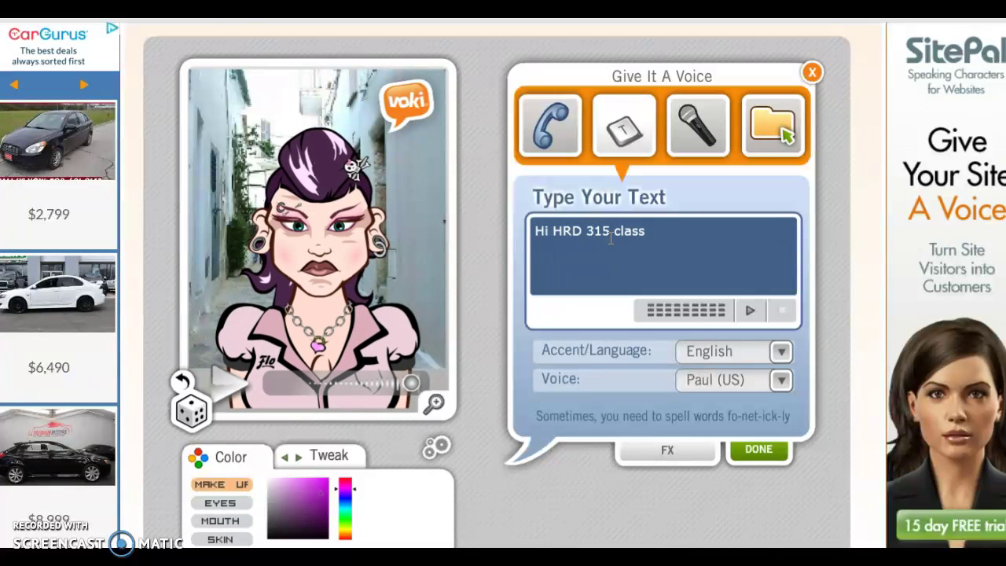
{"action": "type", "text": "mates."}
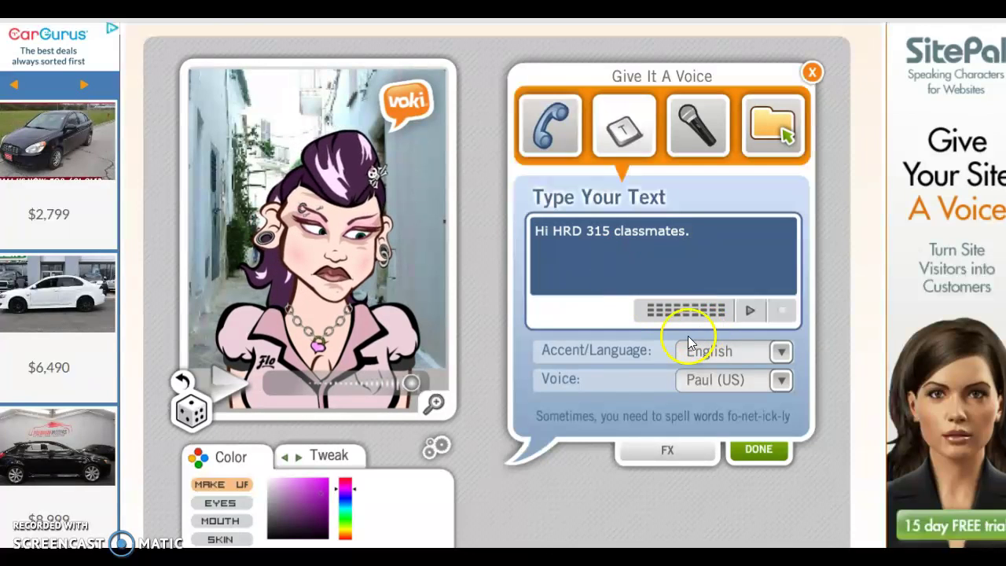
Keep English as the language, choose the Jill (US) voice, and confirm with DONE.
{"action": "left_click", "coordinate": [778, 355]}
{"action": "left_click", "coordinate": [794, 405]}
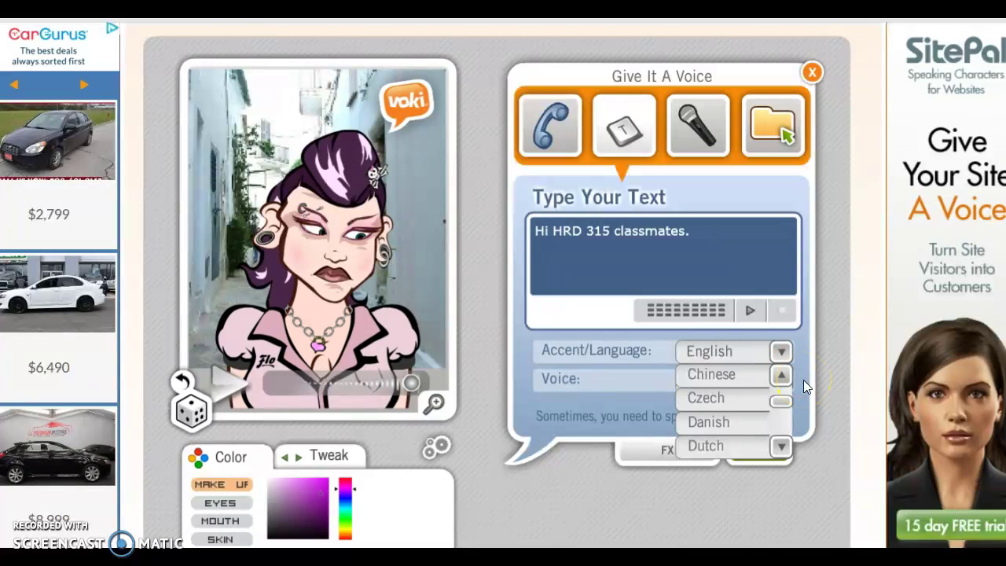
{"action": "left_click", "coordinate": [782, 380]}
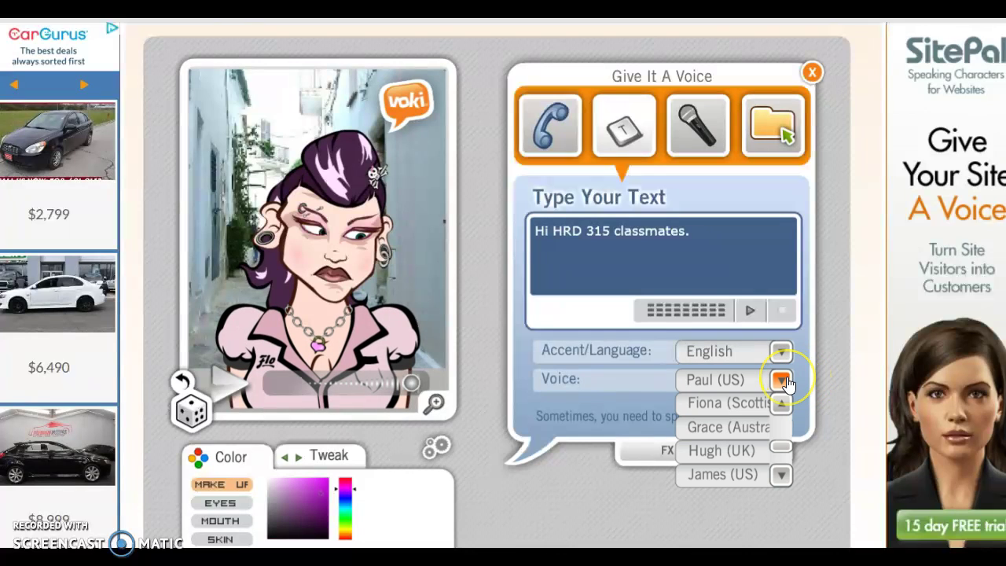
{"action": "left_click", "coordinate": [780, 403]}
{"action": "left_click", "coordinate": [780, 475]}
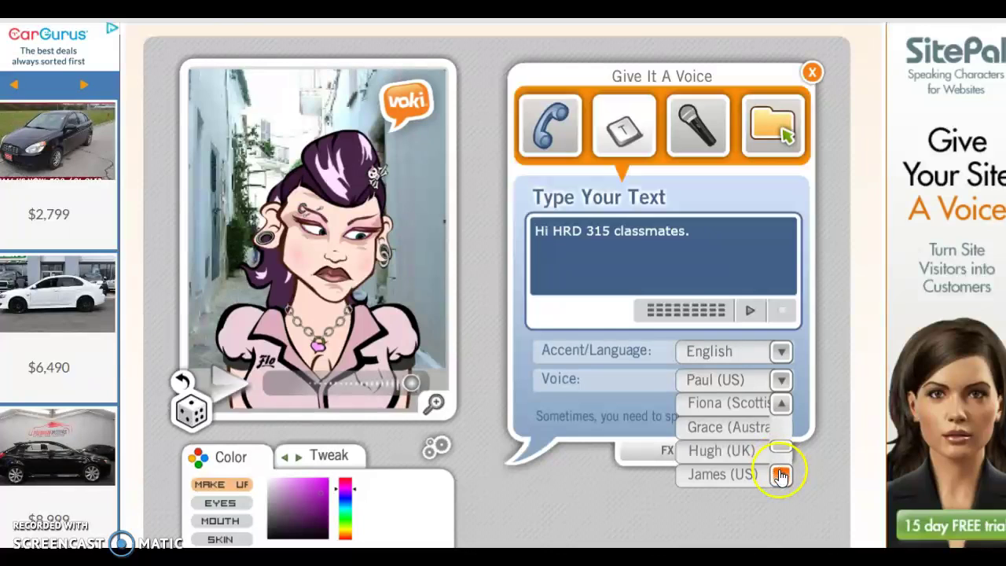
{"action": "left_click", "coordinate": [781, 475]}
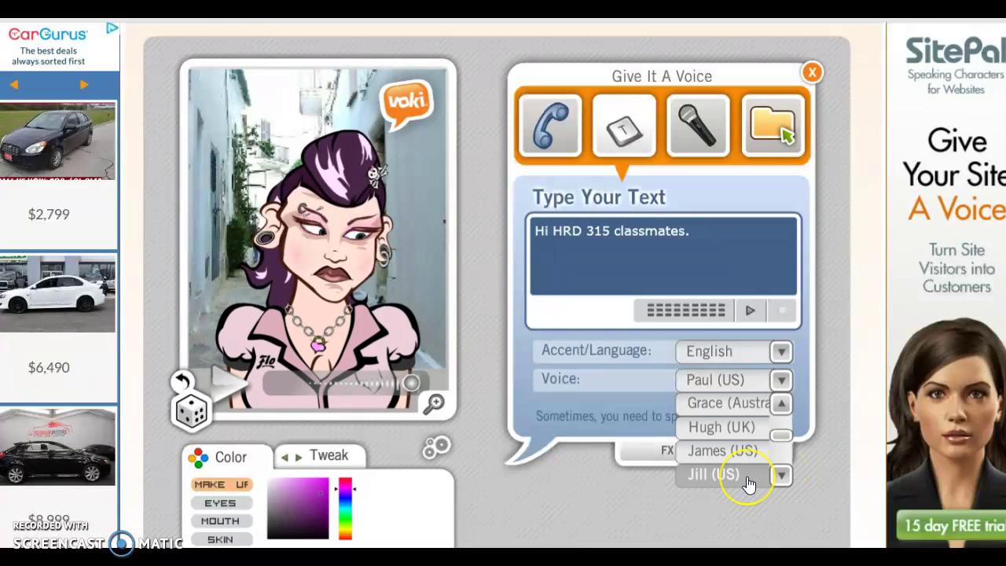
{"action": "left_click", "coordinate": [714, 474]}
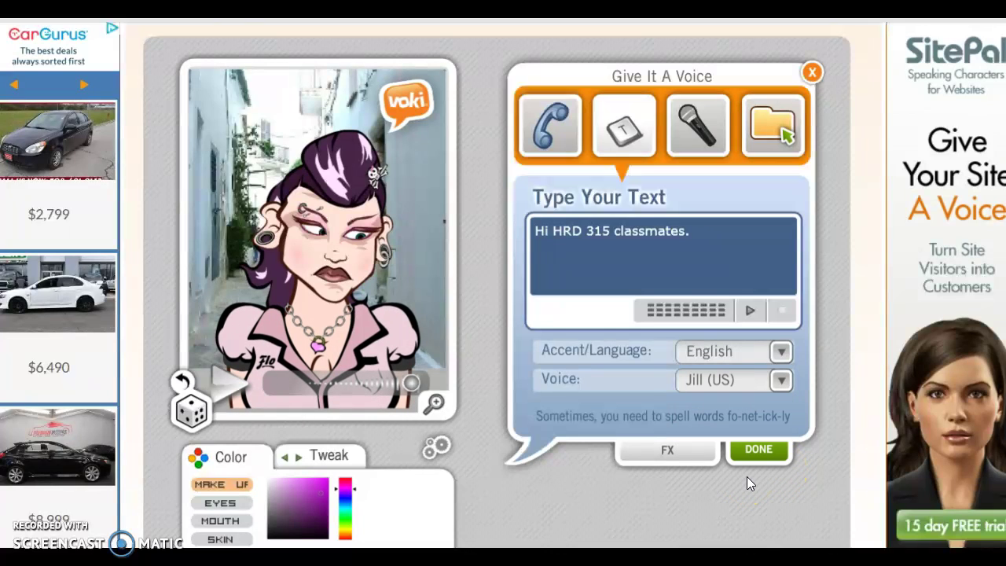
{"action": "left_click", "coordinate": [754, 450]}
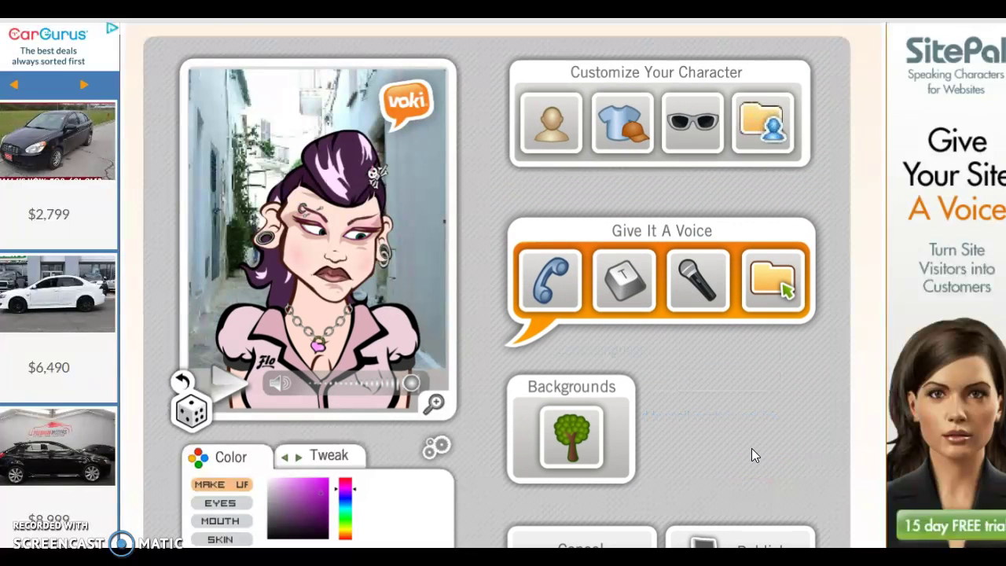
Open the background choices and browse the Nature and Outdoors categories.
{"action": "left_click", "coordinate": [667, 359]}
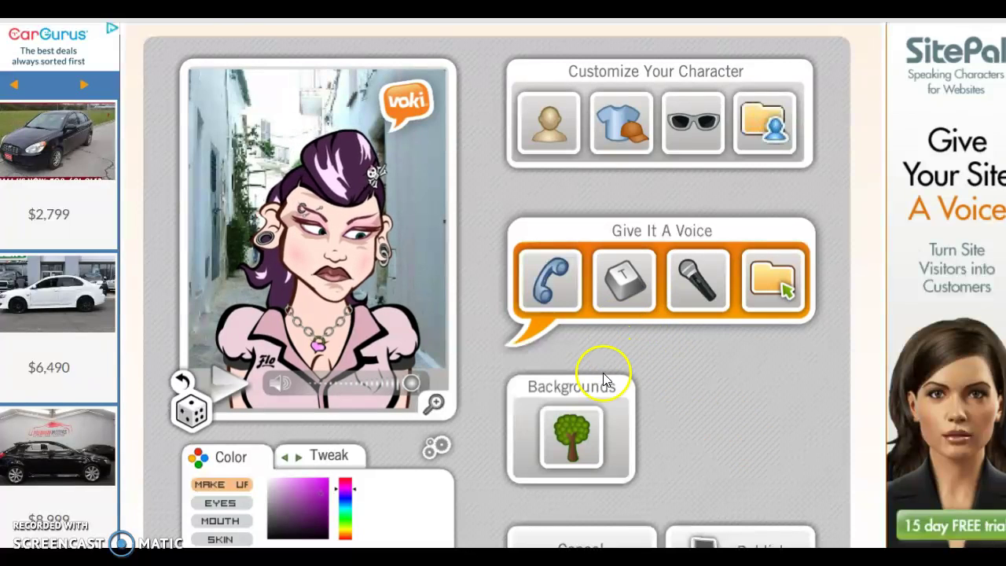
{"action": "left_click", "coordinate": [589, 432]}
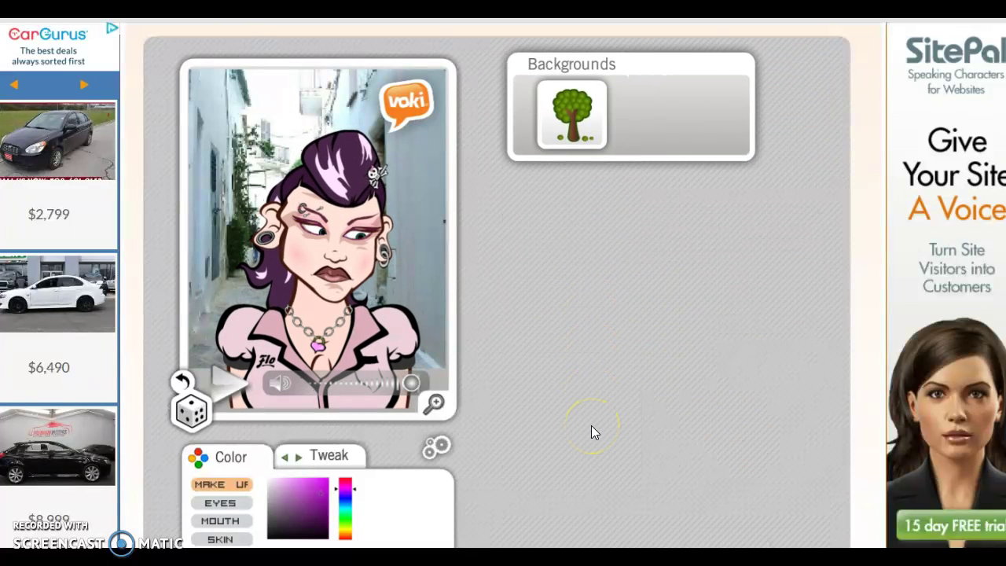
{"action": "left_click", "coordinate": [646, 202]}
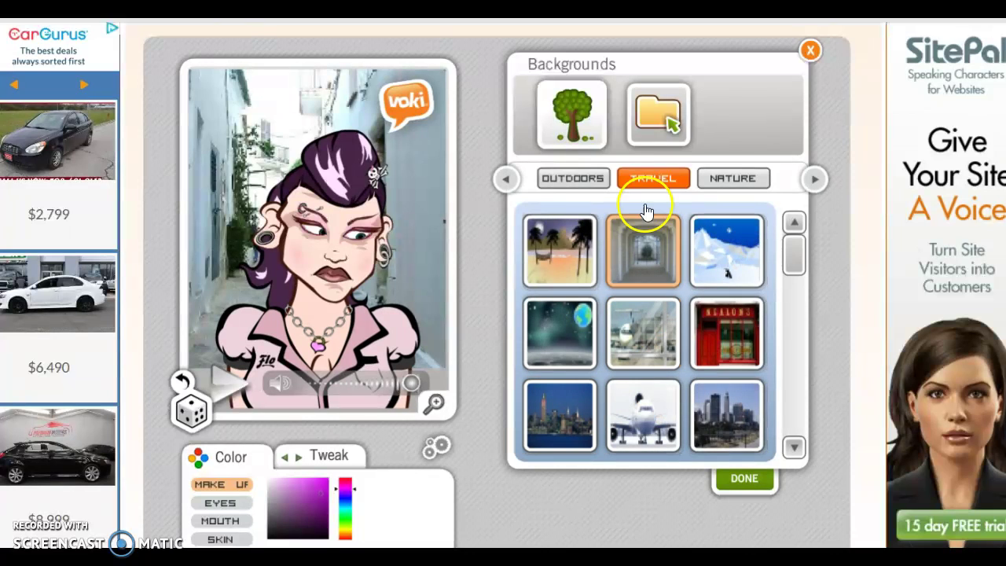
{"action": "left_click", "coordinate": [654, 120]}
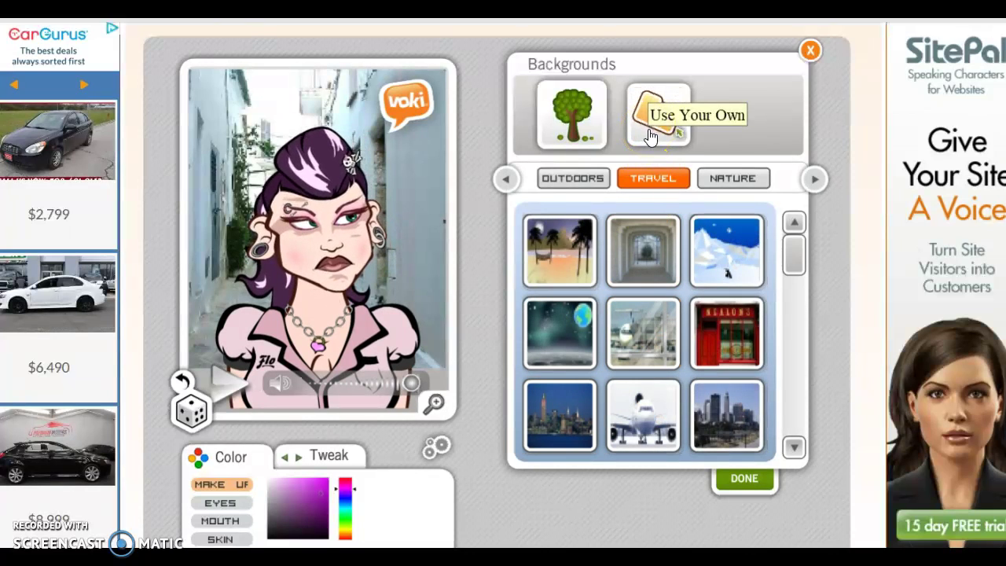
{"action": "left_click", "coordinate": [716, 184]}
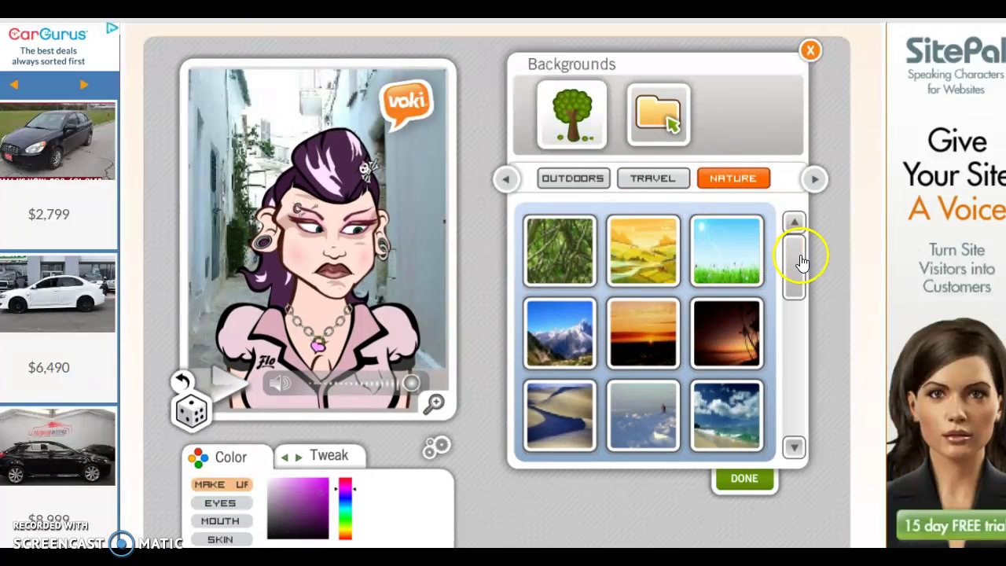
{"action": "left_click_drag", "start_coordinate": [802, 262], "coordinate": [801, 288]}
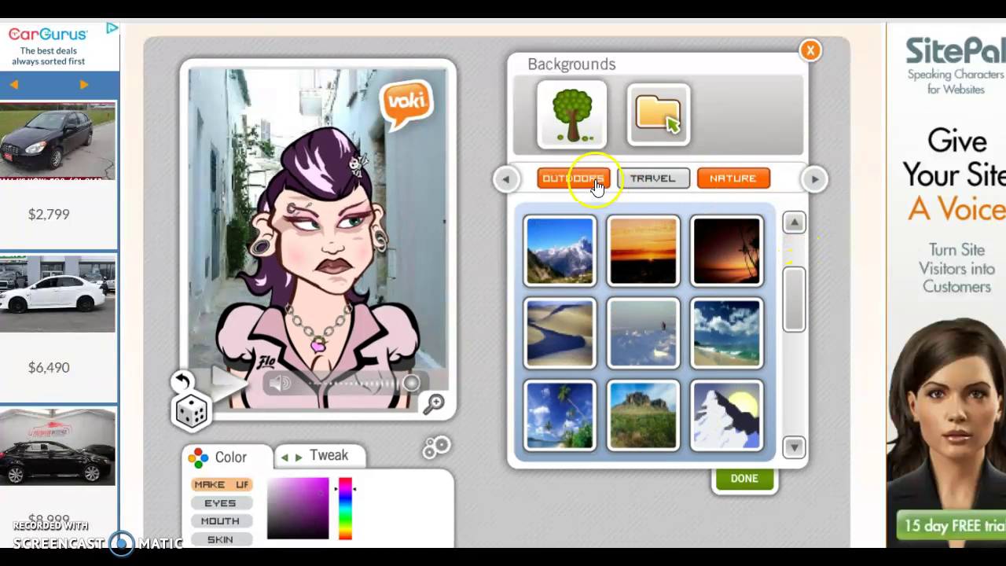
{"action": "left_click", "coordinate": [595, 184]}
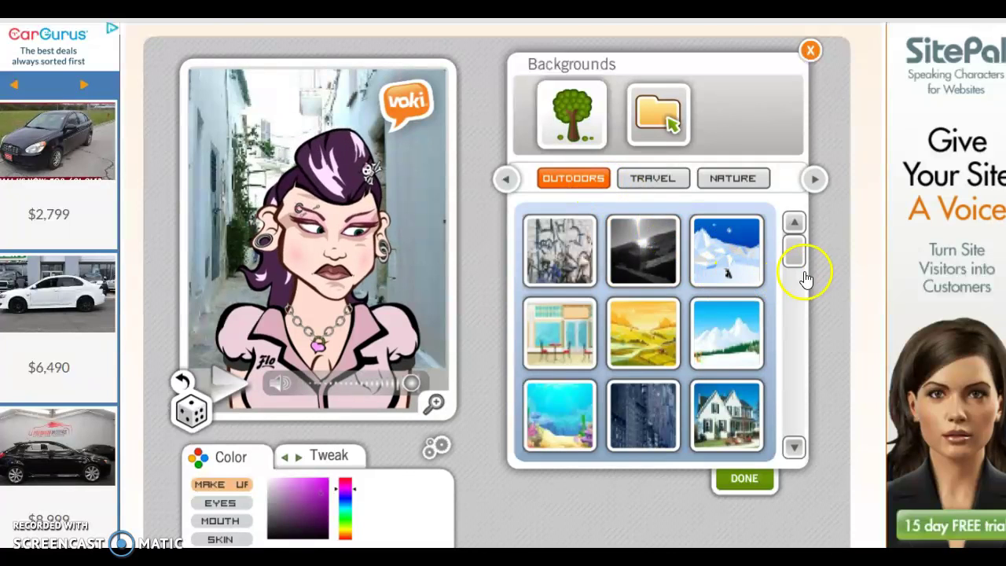
{"action": "left_click_drag", "start_coordinate": [801, 261], "coordinate": [808, 333]}
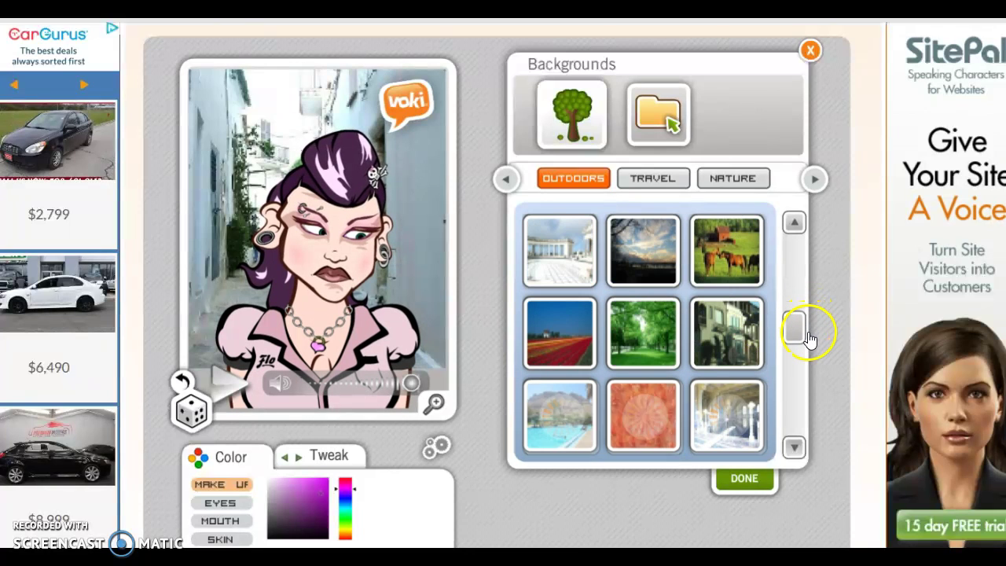
Page through the remaining background categories, then keep the alley backdrop with DONE.
{"action": "left_click", "coordinate": [814, 180]}
{"action": "left_click", "coordinate": [815, 180]}
{"action": "left_click", "coordinate": [814, 180]}
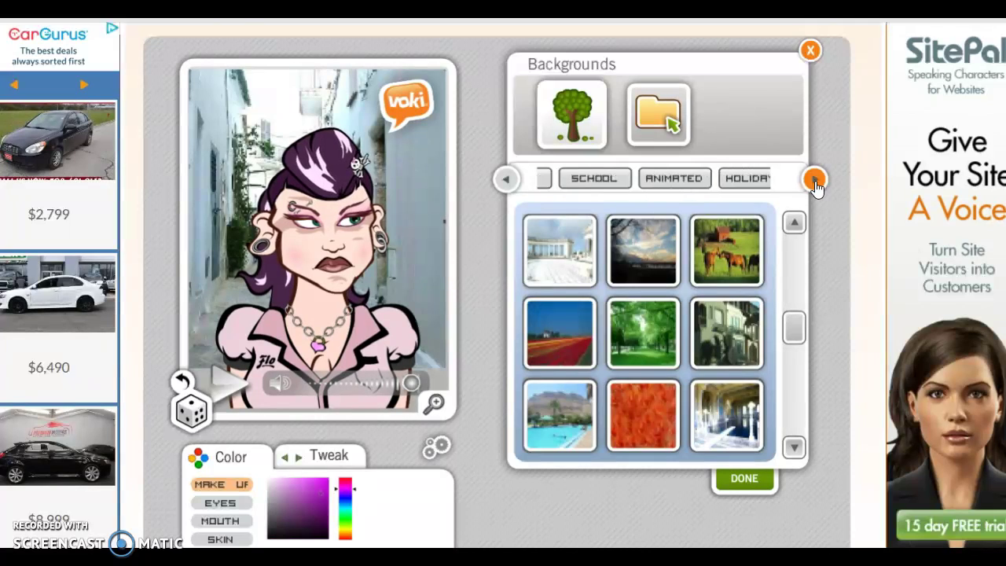
{"action": "left_click", "coordinate": [815, 180]}
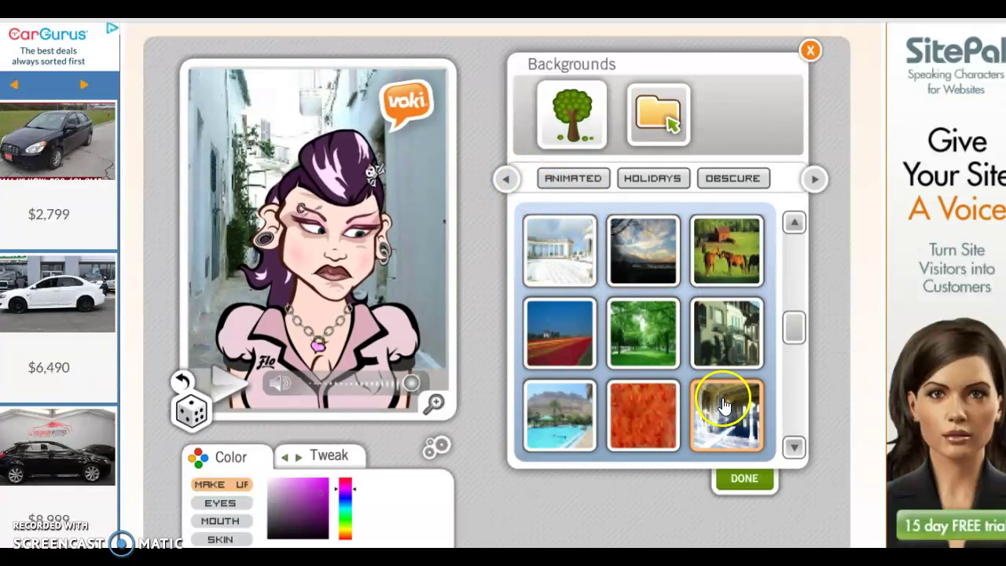
{"action": "left_click", "coordinate": [735, 481]}
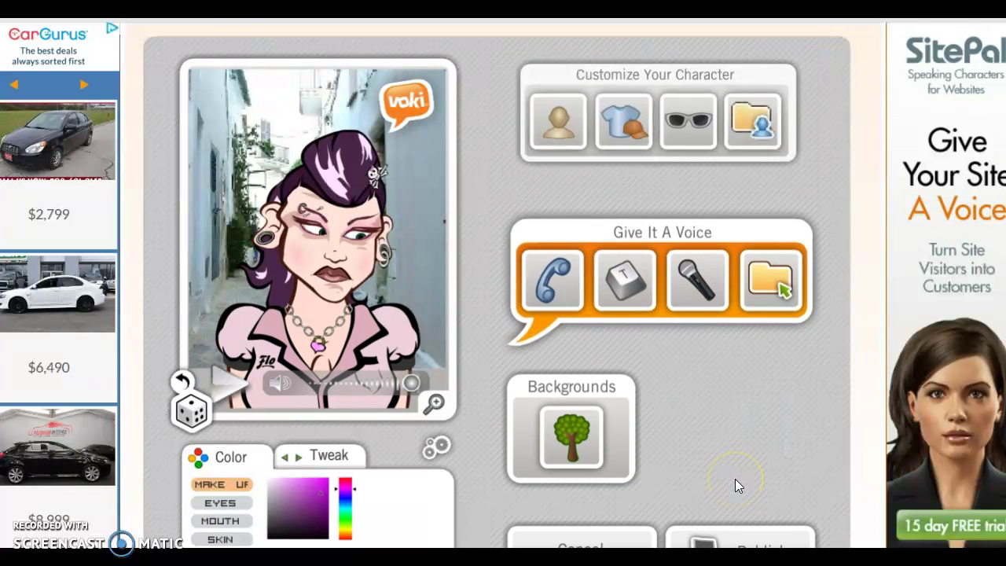
Select the eyes in the Color panel and set them to a dark blue shade.
{"action": "left_click", "coordinate": [675, 302]}
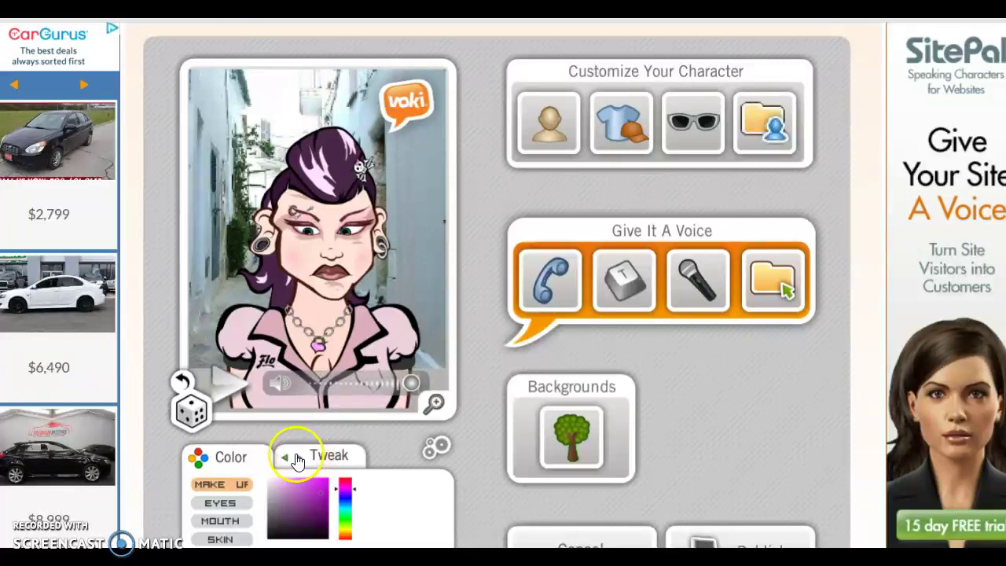
{"action": "left_click", "coordinate": [248, 503]}
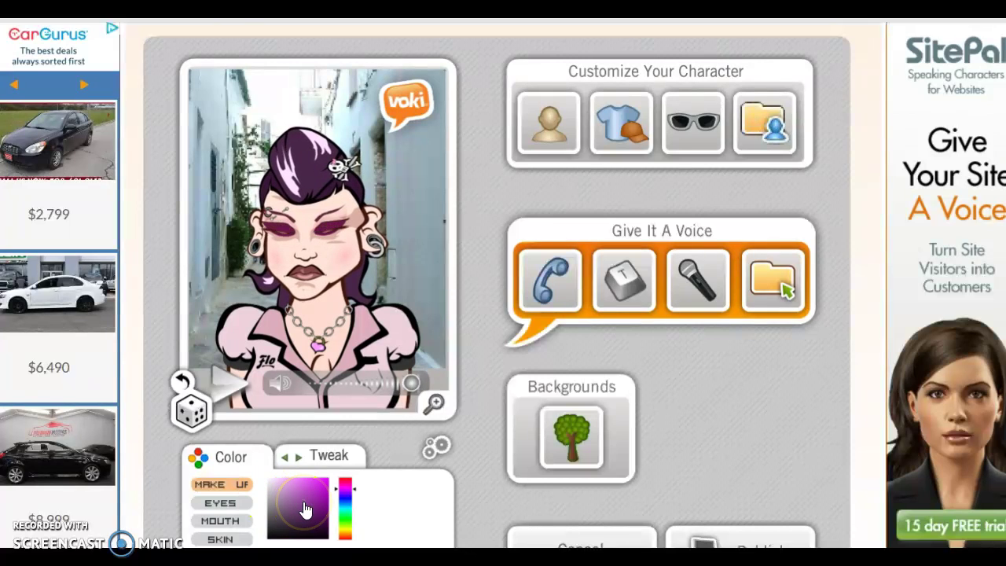
{"action": "left_click", "coordinate": [229, 504]}
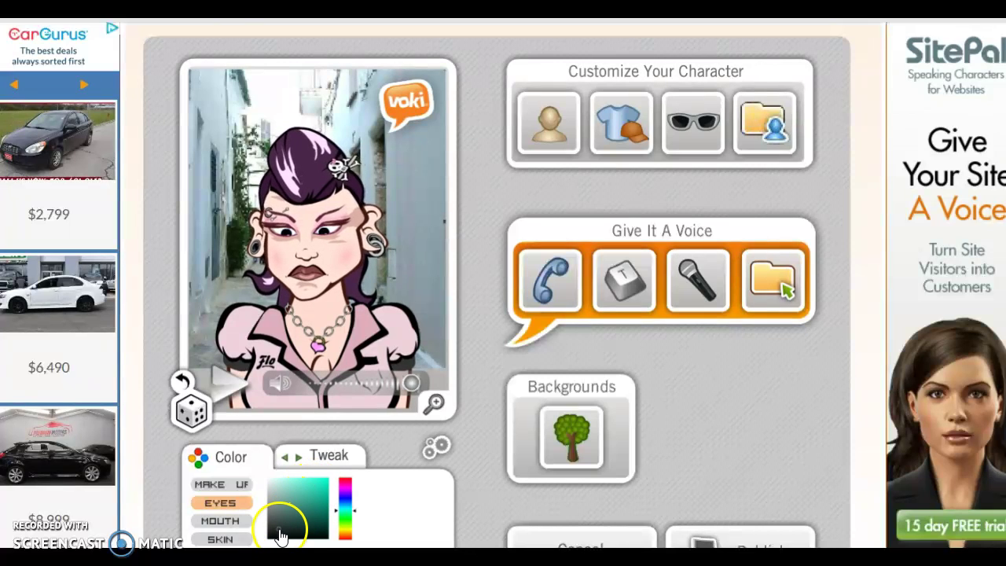
{"action": "left_click", "coordinate": [317, 536]}
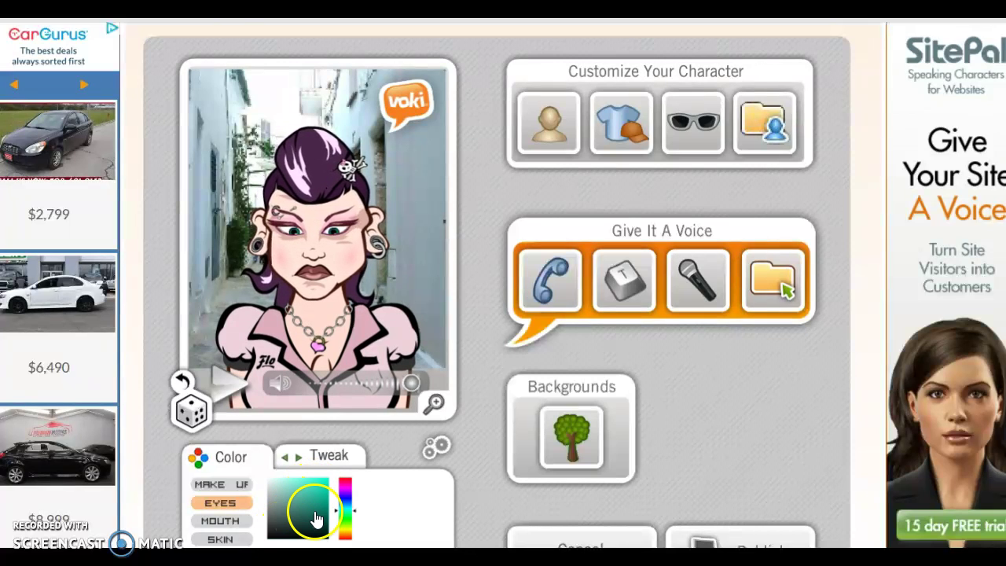
{"action": "scroll", "coordinate": [605, 505], "scroll_direction": "down", "scroll_amount": 1}
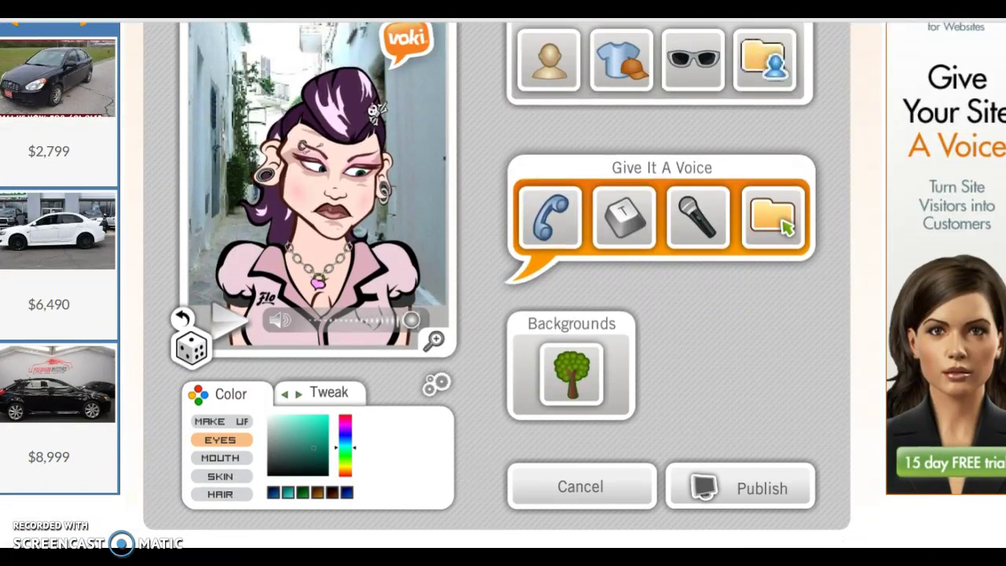
{"action": "left_click", "coordinate": [346, 495]}
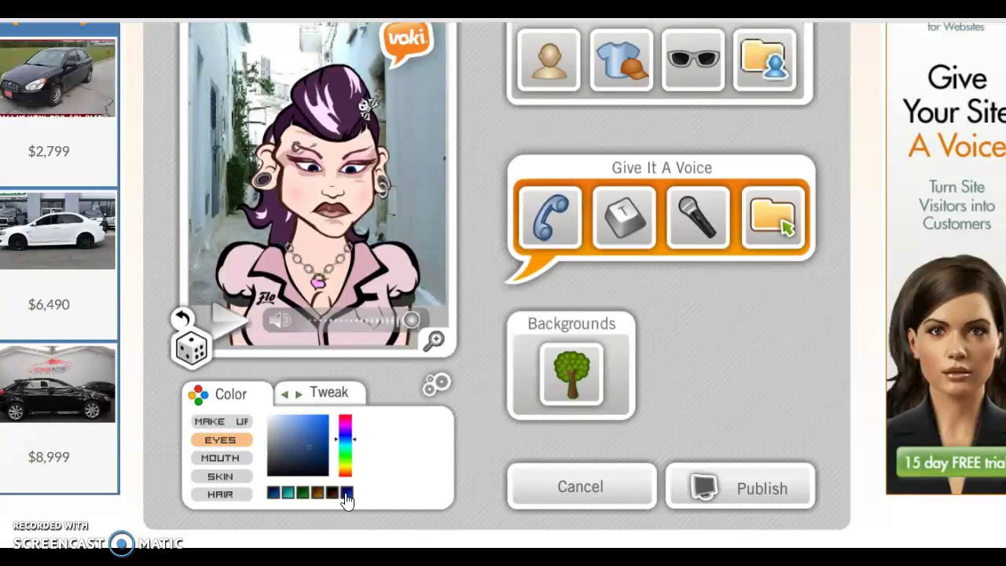
{"action": "left_click", "coordinate": [274, 495]}
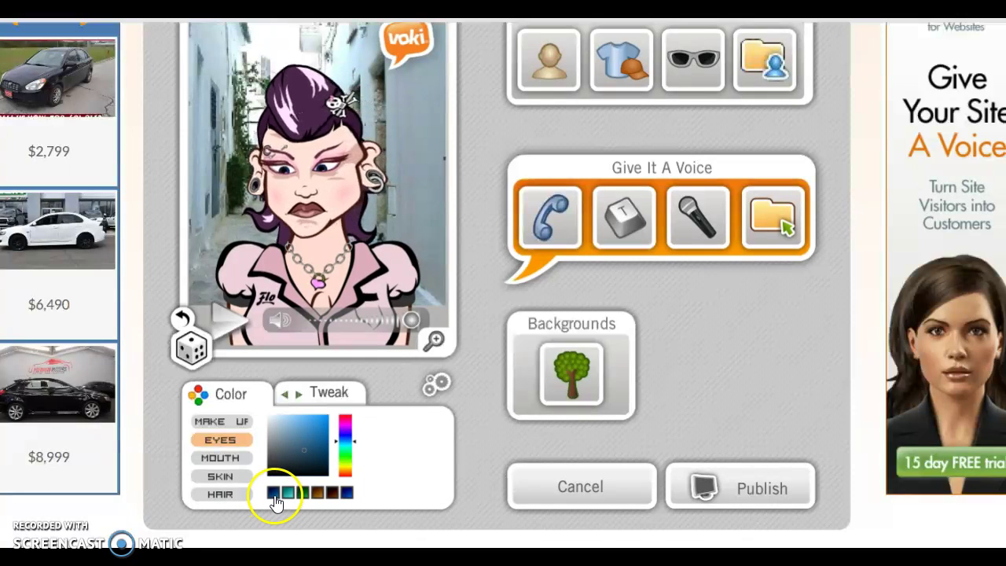
Switch to the mouth colour, then bring up the face and body proportion adjustments.
{"action": "left_click", "coordinate": [221, 462]}
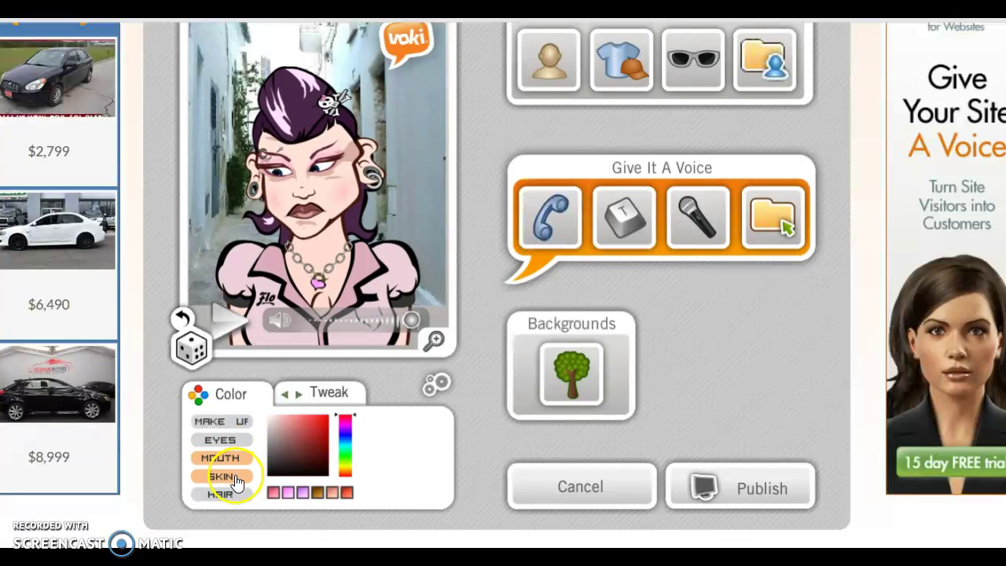
{"action": "left_click", "coordinate": [330, 395]}
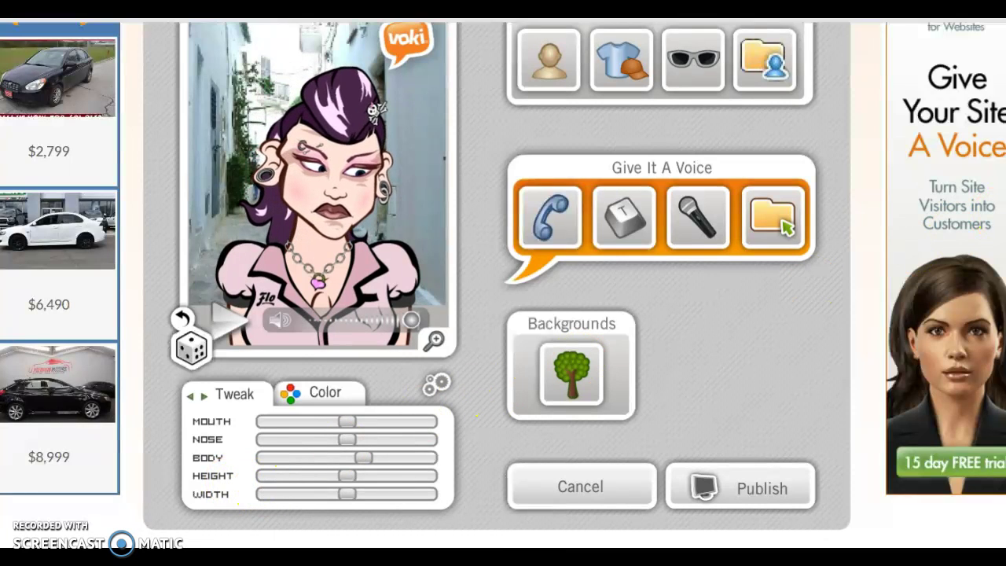
{"action": "scroll", "coordinate": [503, 282], "scroll_direction": "up", "scroll_amount": 1}
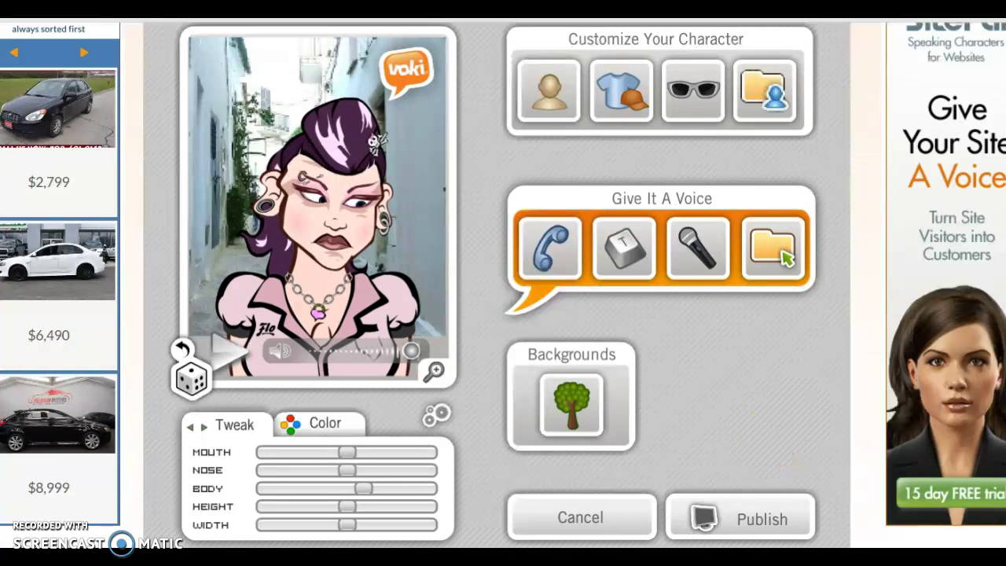
{"action": "scroll", "coordinate": [503, 283], "scroll_direction": "up", "scroll_amount": 1}
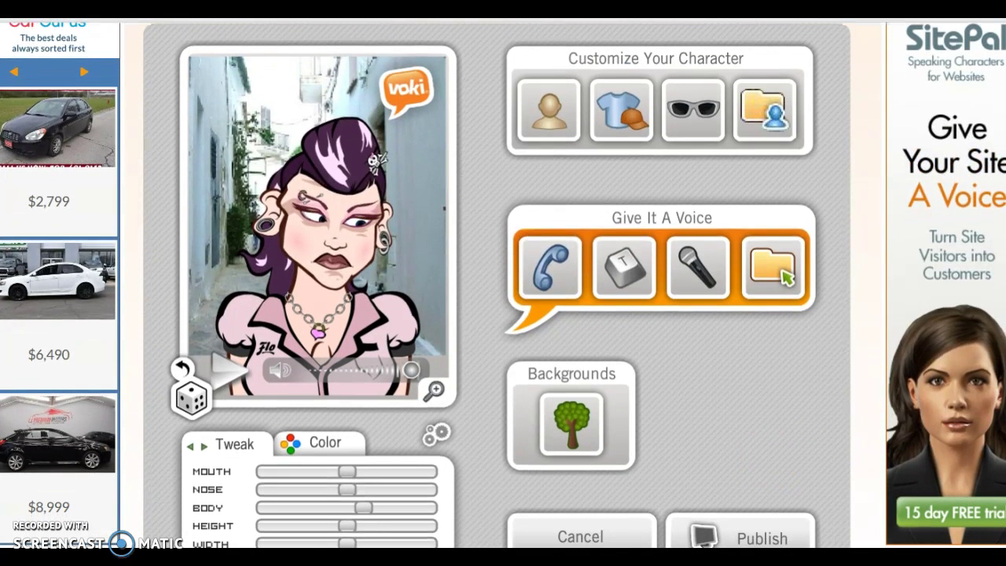
Publish the character with the title 'Purple Voki' and save the scene.
{"action": "left_click", "coordinate": [744, 534]}
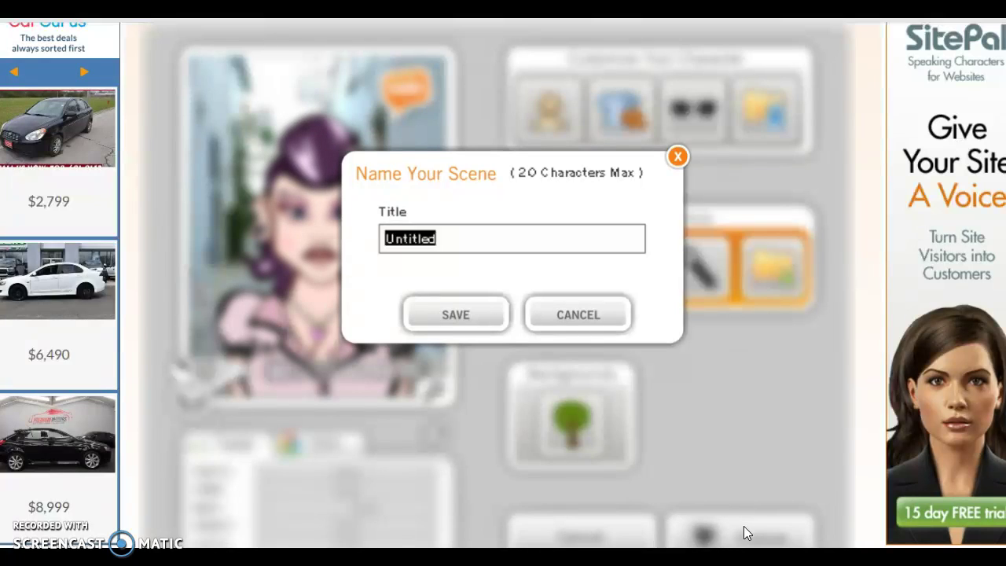
{"action": "type", "text": "Purple Voki"}
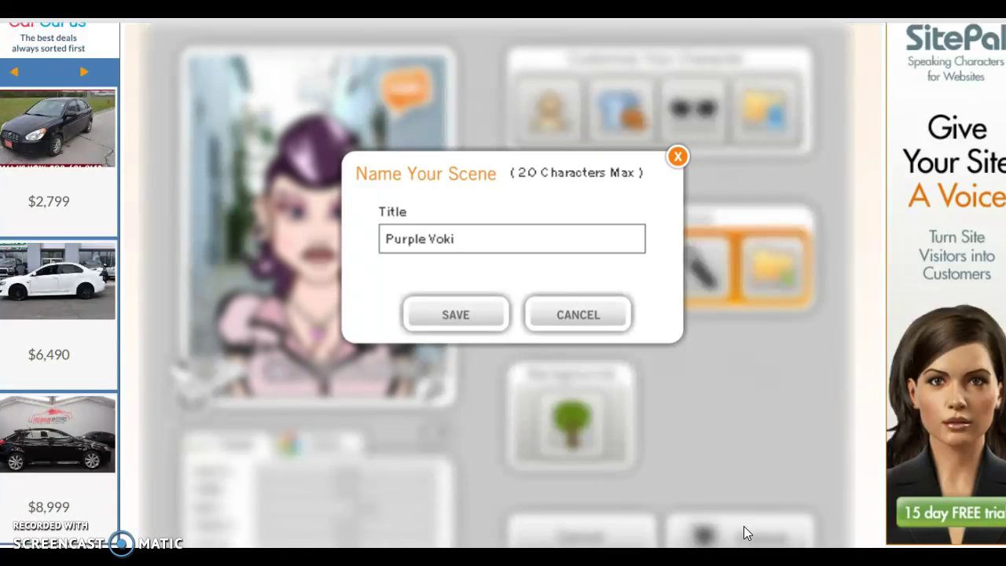
{"action": "left_click", "coordinate": [454, 315]}
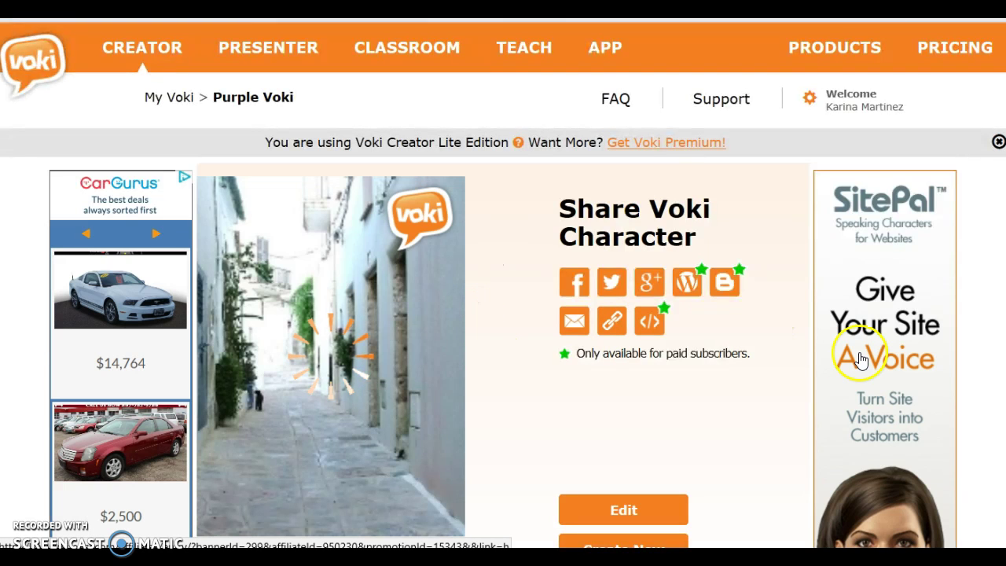
Scroll the Share Voki Character page to view the Purple Voki preview on the alley backdrop.
{"action": "scroll", "coordinate": [1000, 269], "scroll_direction": "down", "scroll_amount": 2}
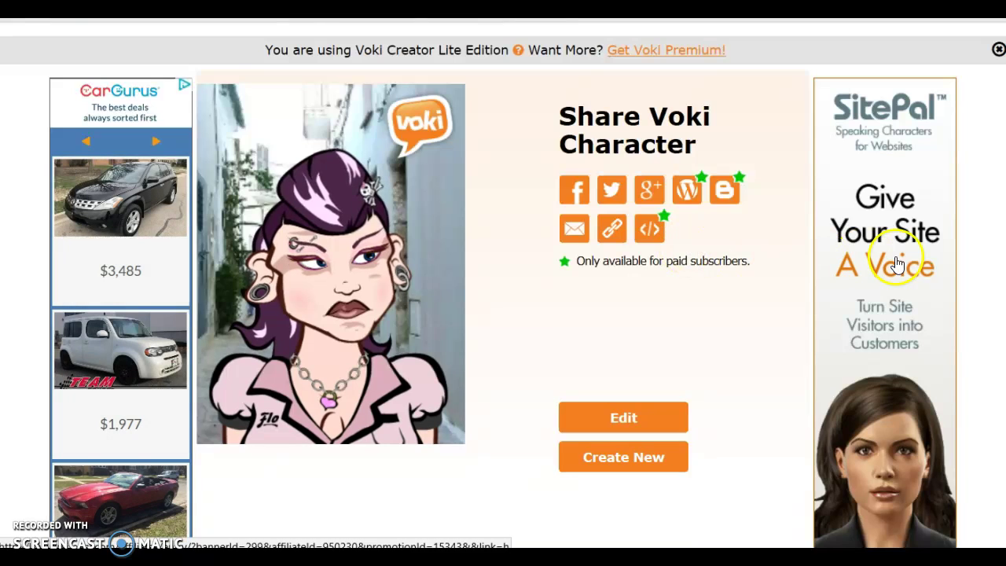
{"action": "scroll", "coordinate": [502, 283], "scroll_direction": "up", "scroll_amount": 1}
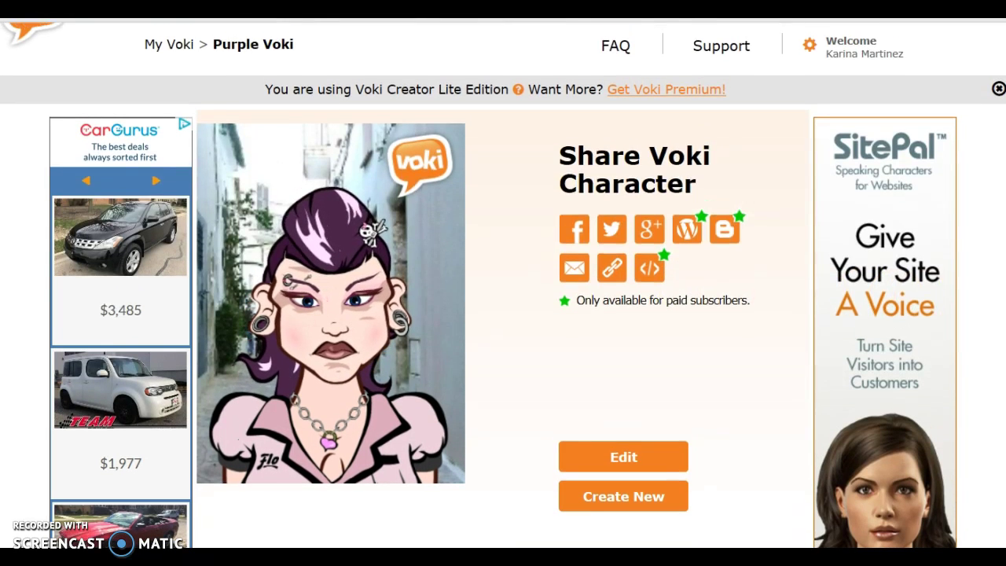
{"action": "scroll", "coordinate": [503, 282], "scroll_direction": "up", "scroll_amount": 1}
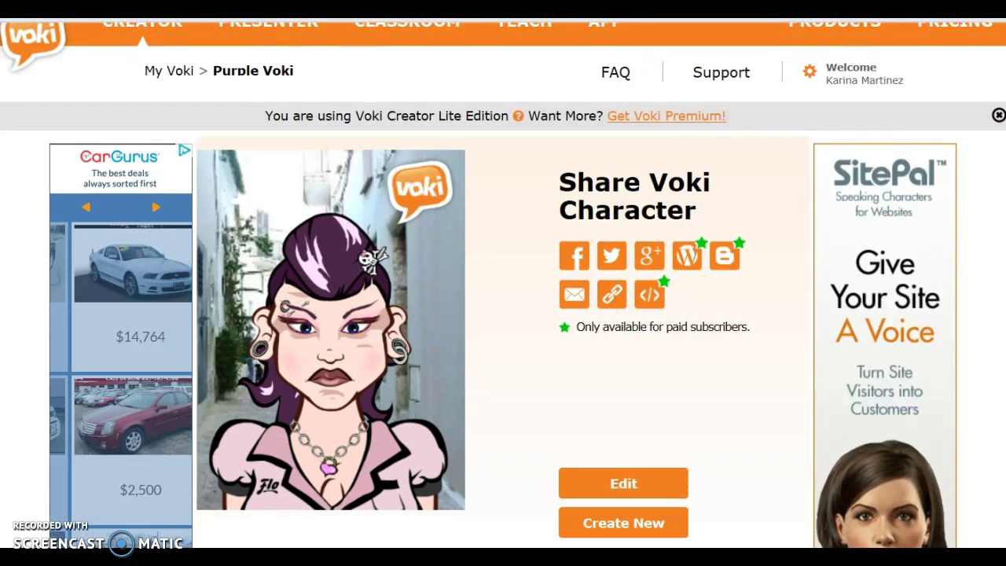